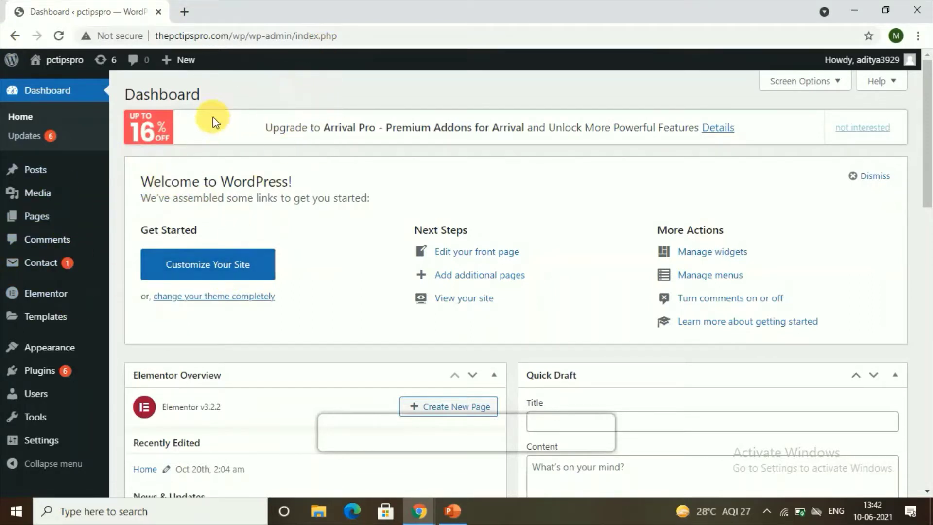
Search the plugin directory for "smart slider 3" to add it as a new plugin.
{"action": "mouse_move", "coordinate": [62, 373]}
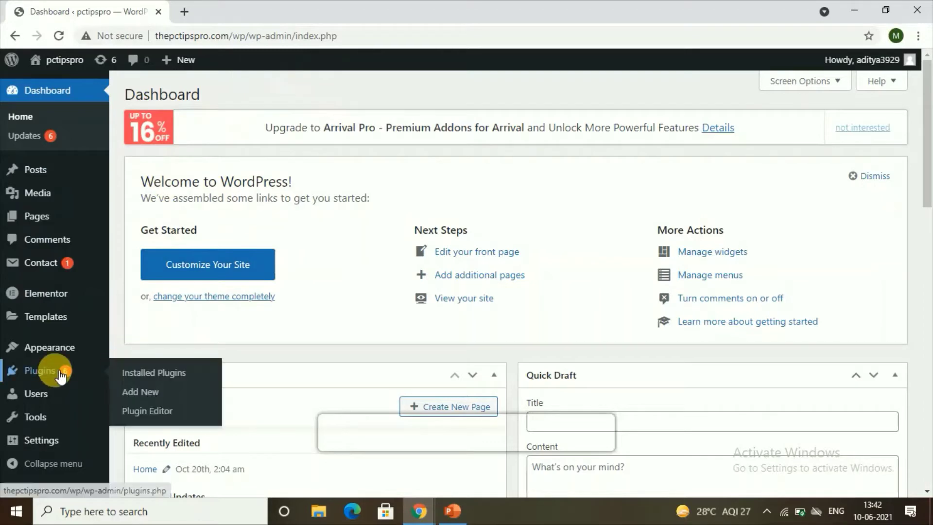
{"action": "left_click", "coordinate": [164, 396]}
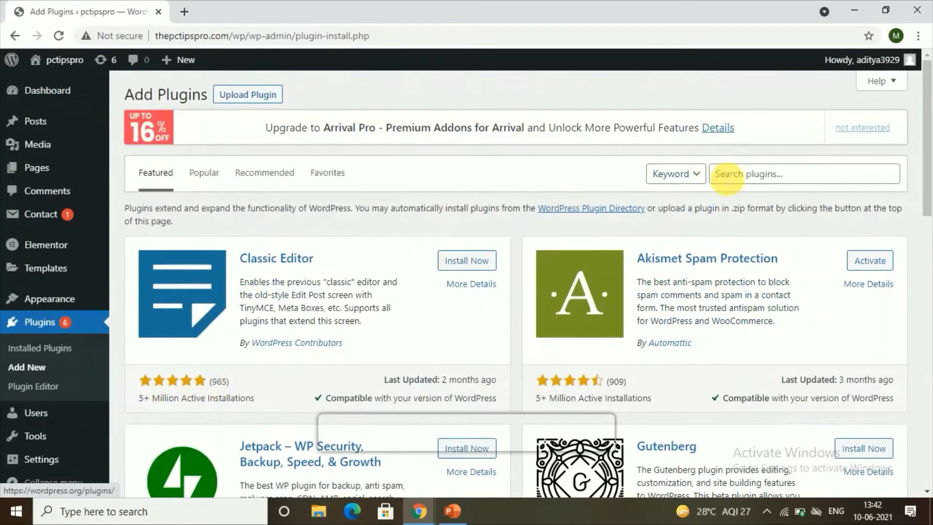
{"action": "left_click", "coordinate": [727, 173]}
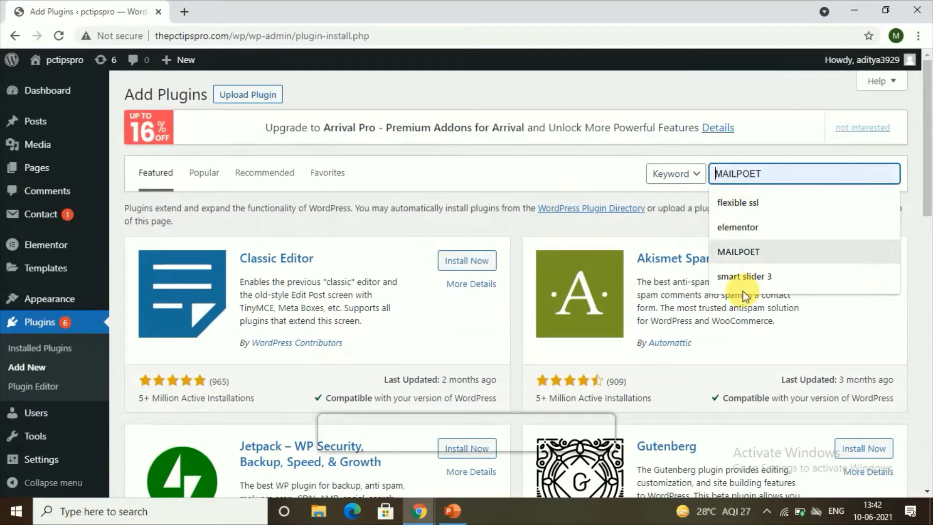
{"action": "left_click", "coordinate": [741, 276]}
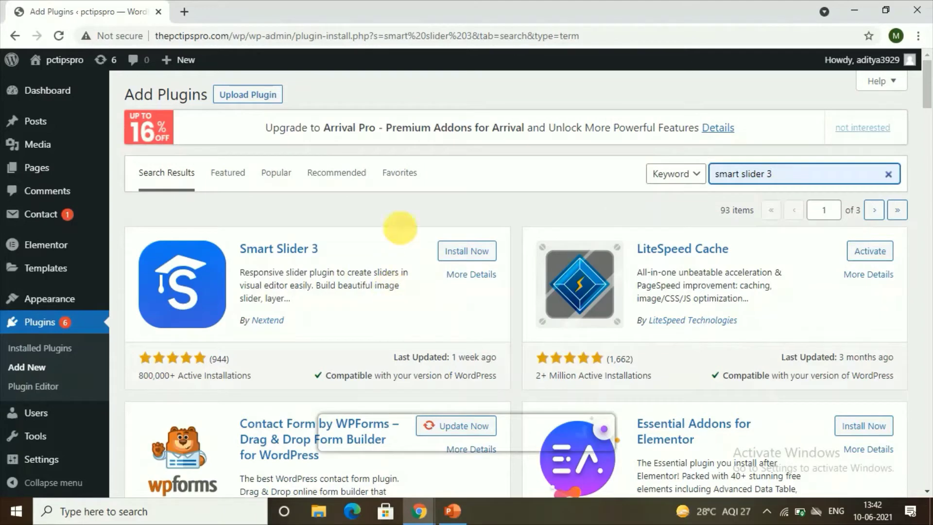
Install and activate the Smart Slider 3 plugin by Nextend.
{"action": "left_click", "coordinate": [481, 252]}
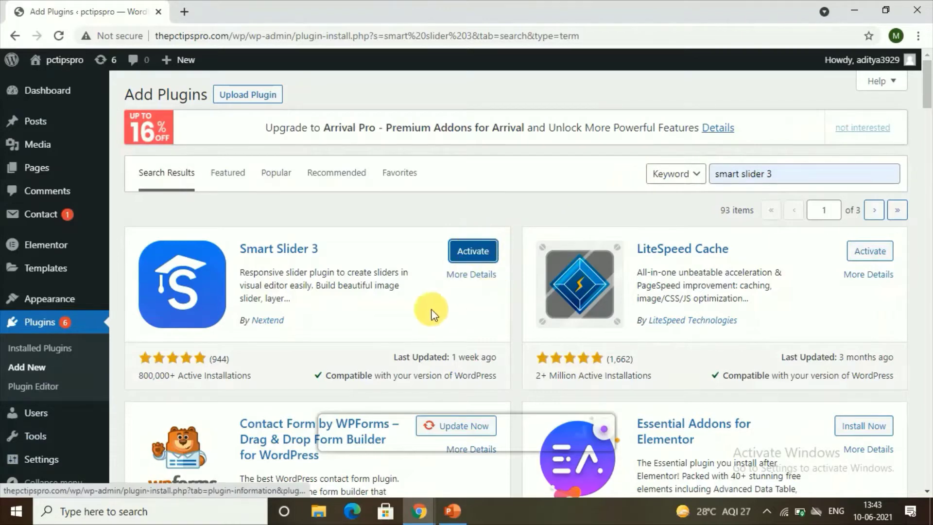
{"action": "left_click", "coordinate": [483, 256]}
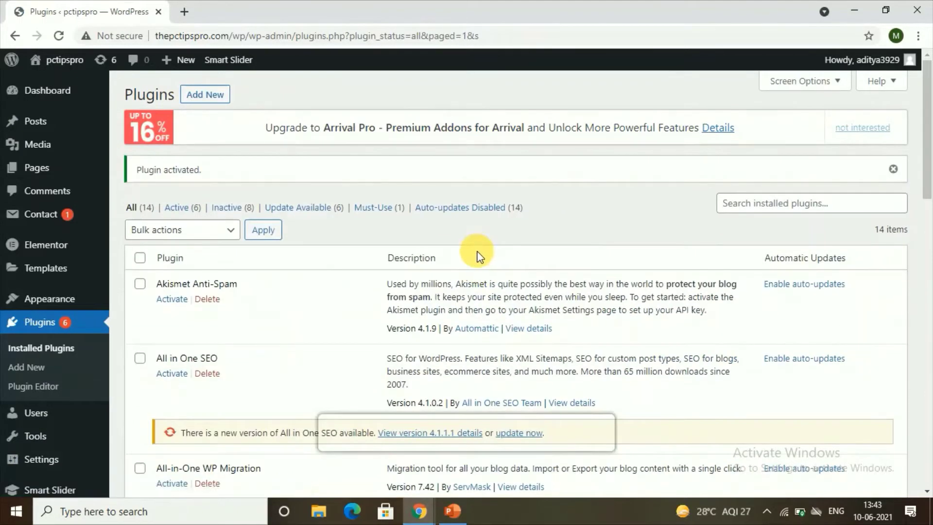
{"action": "scroll", "coordinate": [477, 253], "scroll_direction": "down", "scroll_amount": 10}
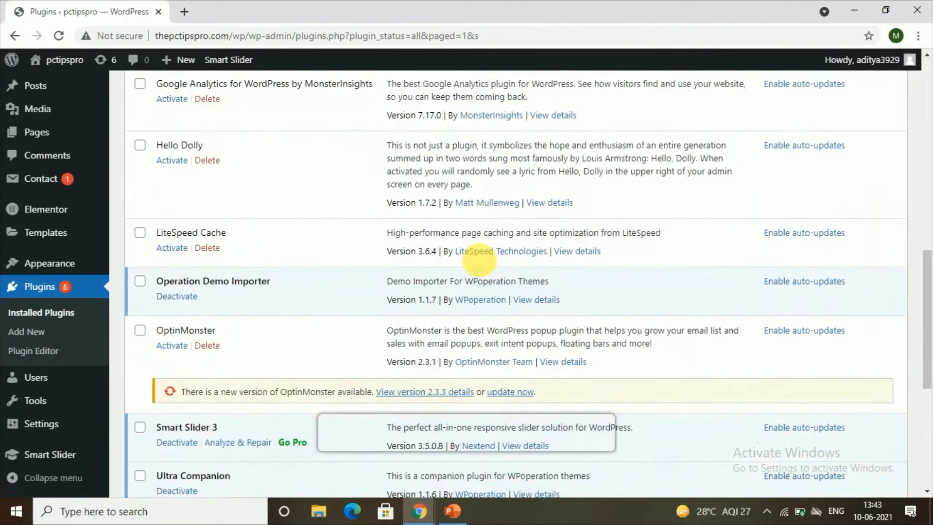
{"action": "scroll", "coordinate": [493, 253], "scroll_direction": "up", "scroll_amount": 7}
{"action": "scroll", "coordinate": [493, 253], "scroll_direction": "up", "scroll_amount": 3}
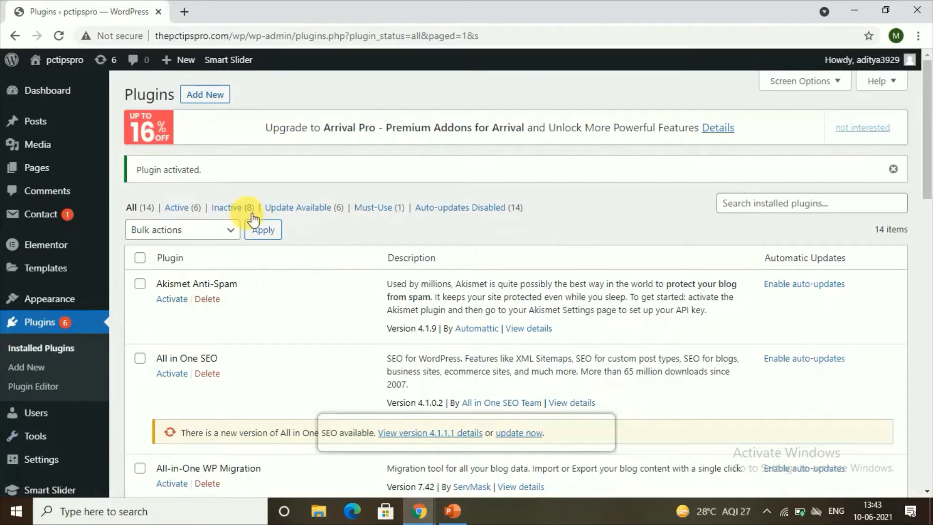
Open Smart Slider and continue past its welcome page to the slider dashboard.
{"action": "scroll", "coordinate": [83, 346], "scroll_direction": "down", "scroll_amount": 3}
{"action": "scroll", "coordinate": [69, 374], "scroll_direction": "down", "scroll_amount": 2}
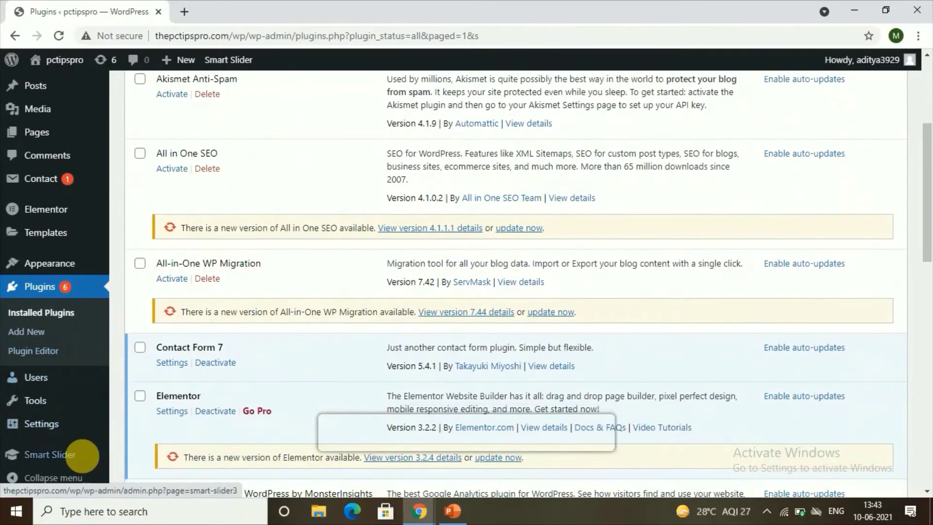
{"action": "mouse_move", "coordinate": [52, 461]}
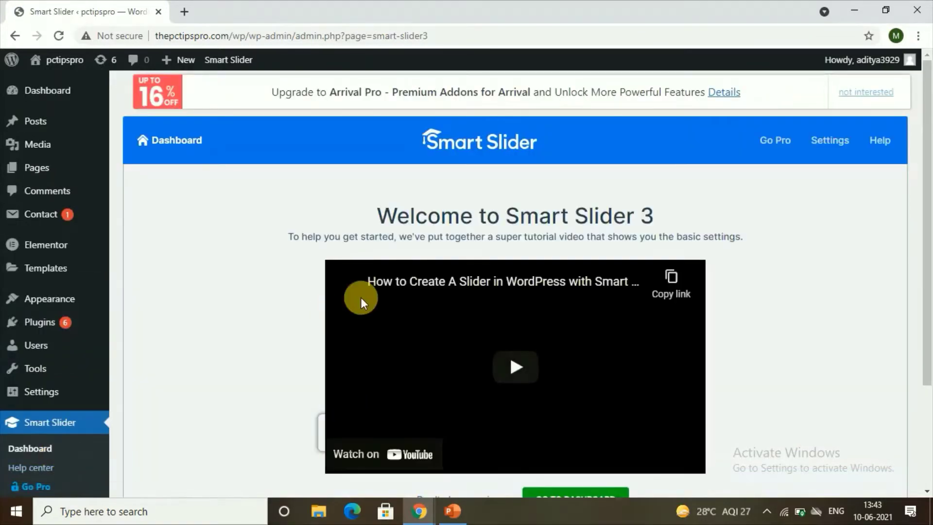
{"action": "scroll", "coordinate": [373, 248], "scroll_direction": "down", "scroll_amount": 3}
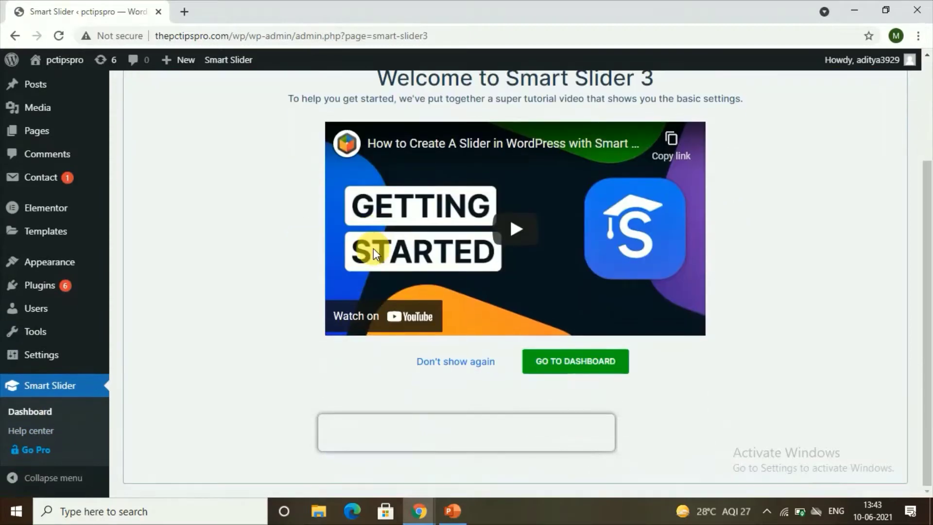
{"action": "left_click", "coordinate": [560, 367]}
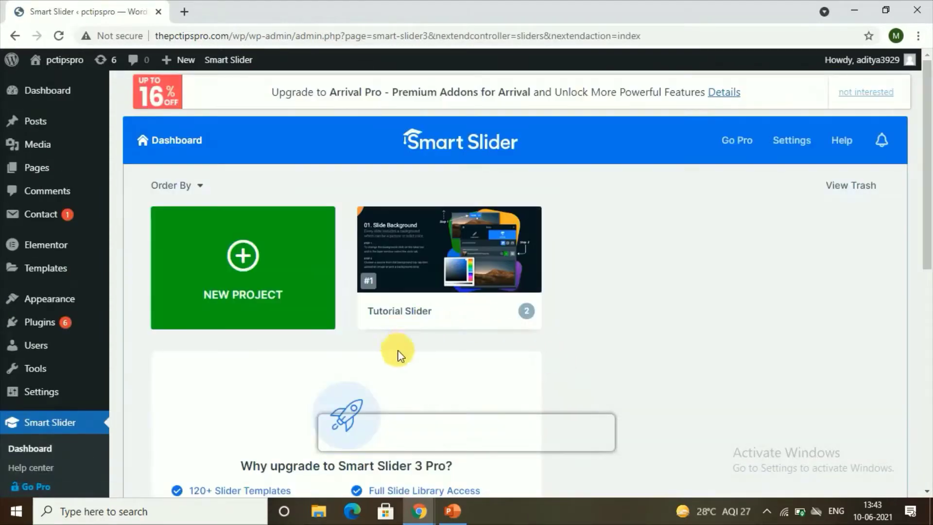
Create a new Smart Slider project by starting with a template.
{"action": "scroll", "coordinate": [510, 308], "scroll_direction": "down", "scroll_amount": 4}
{"action": "scroll", "coordinate": [505, 305], "scroll_direction": "up", "scroll_amount": 2}
{"action": "scroll", "coordinate": [506, 309], "scroll_direction": "up", "scroll_amount": 1}
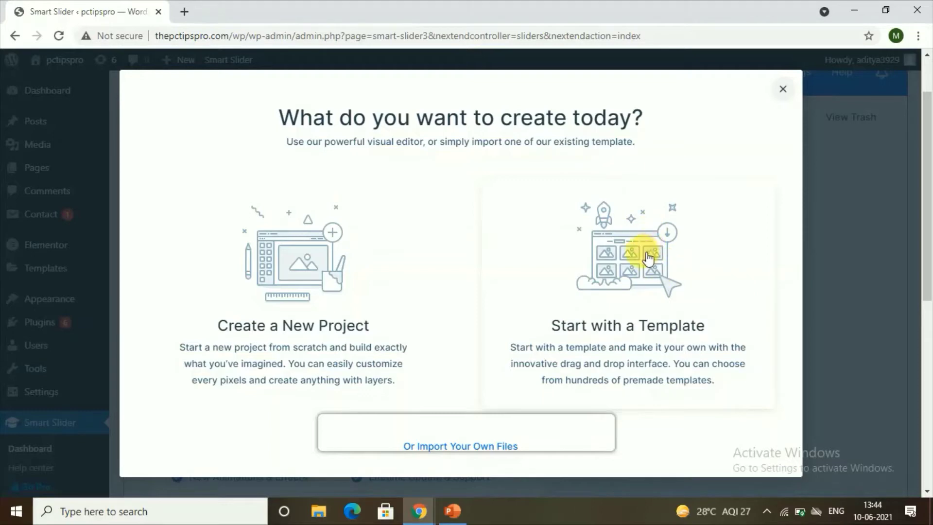
{"action": "left_click", "coordinate": [626, 283]}
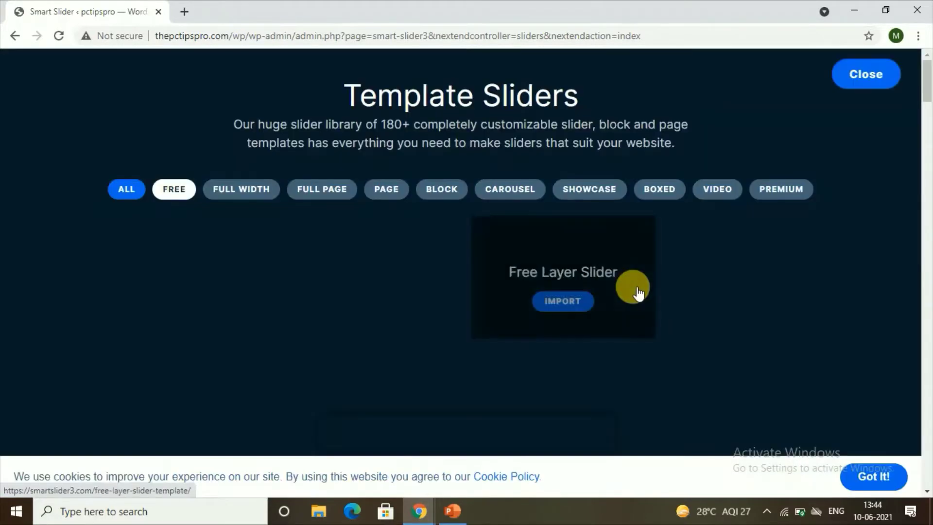
Filter the slider template library to free templates and look through the available designs.
{"action": "mouse_move", "coordinate": [750, 298]}
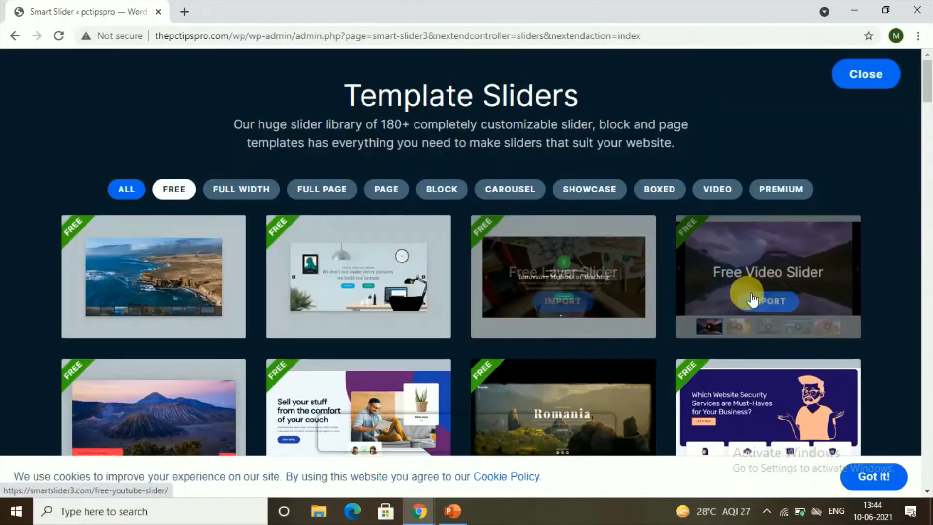
{"action": "scroll", "coordinate": [537, 250], "scroll_direction": "down", "scroll_amount": 4}
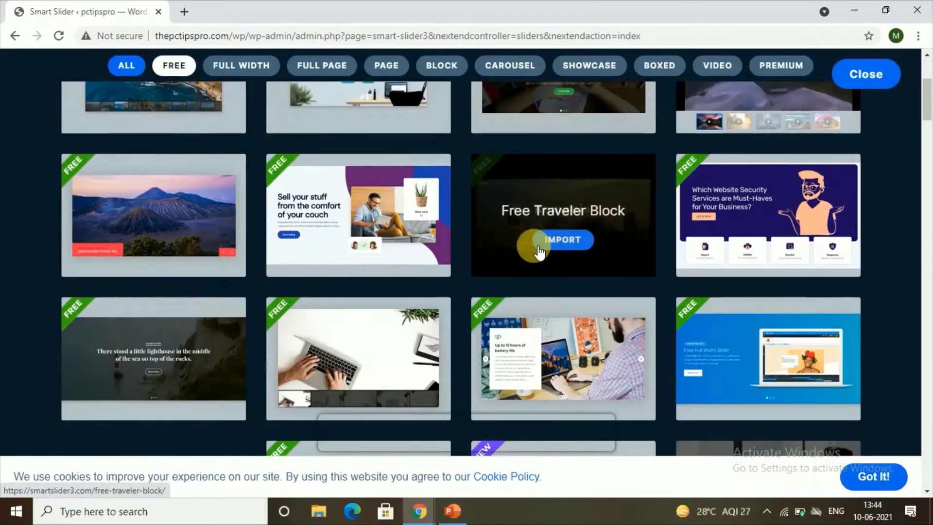
{"action": "scroll", "coordinate": [541, 243], "scroll_direction": "up", "scroll_amount": 4}
{"action": "mouse_move", "coordinate": [488, 311]}
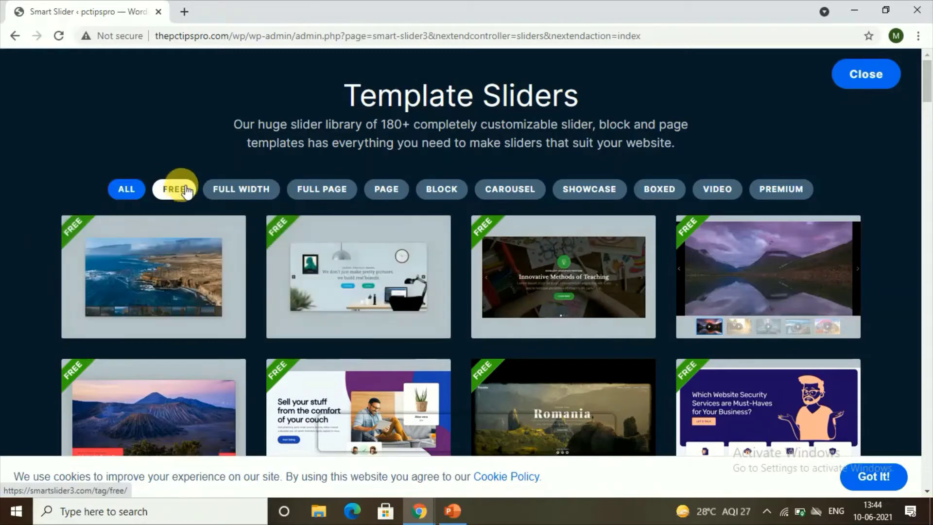
{"action": "left_click", "coordinate": [166, 194]}
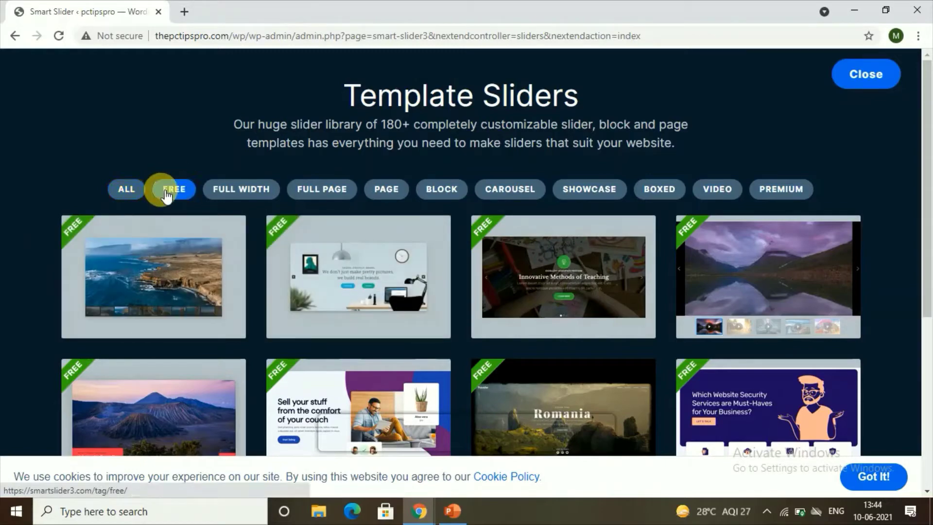
{"action": "scroll", "coordinate": [228, 243], "scroll_direction": "down", "scroll_amount": 4}
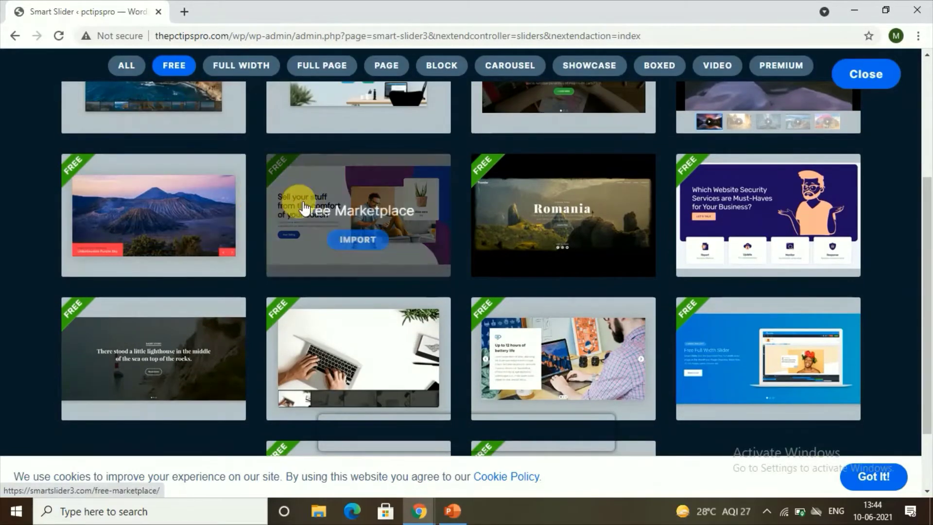
{"action": "scroll", "coordinate": [287, 208], "scroll_direction": "down", "scroll_amount": 2}
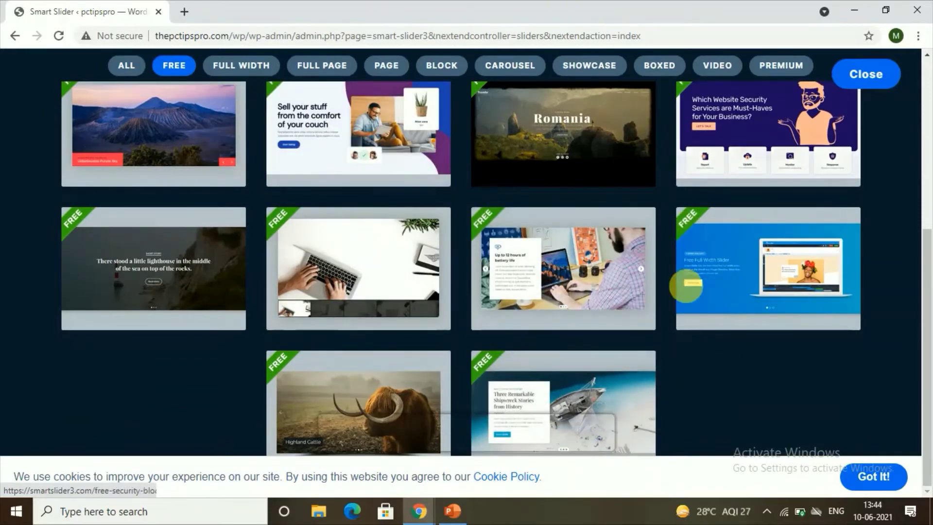
{"action": "scroll", "coordinate": [685, 286], "scroll_direction": "up", "scroll_amount": 6}
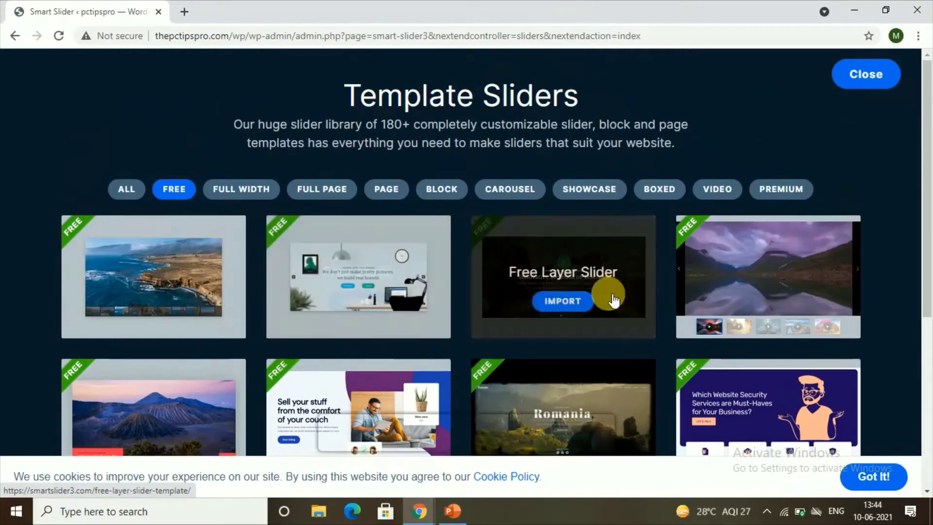
Preview the Free Video Slider template on its own page, and return to the template library.
{"action": "left_click", "coordinate": [708, 273]}
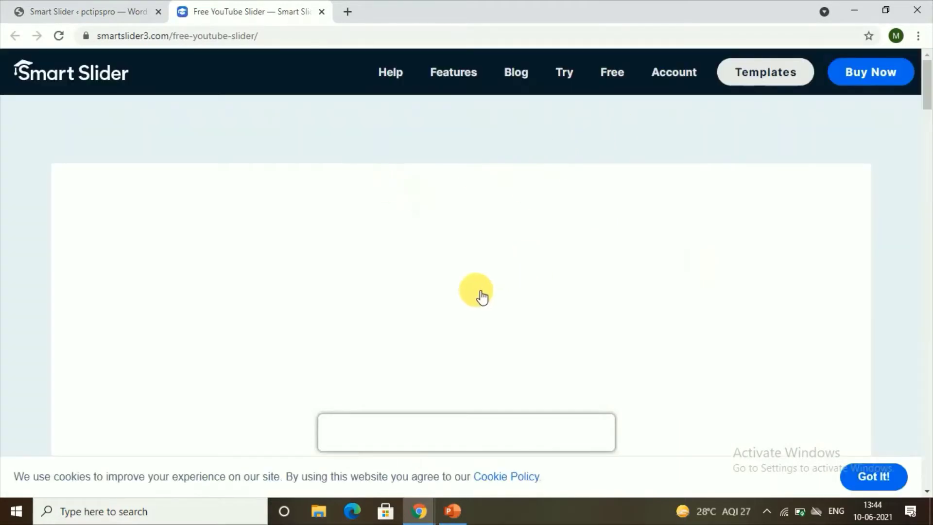
{"action": "scroll", "coordinate": [429, 281], "scroll_direction": "down", "scroll_amount": 3}
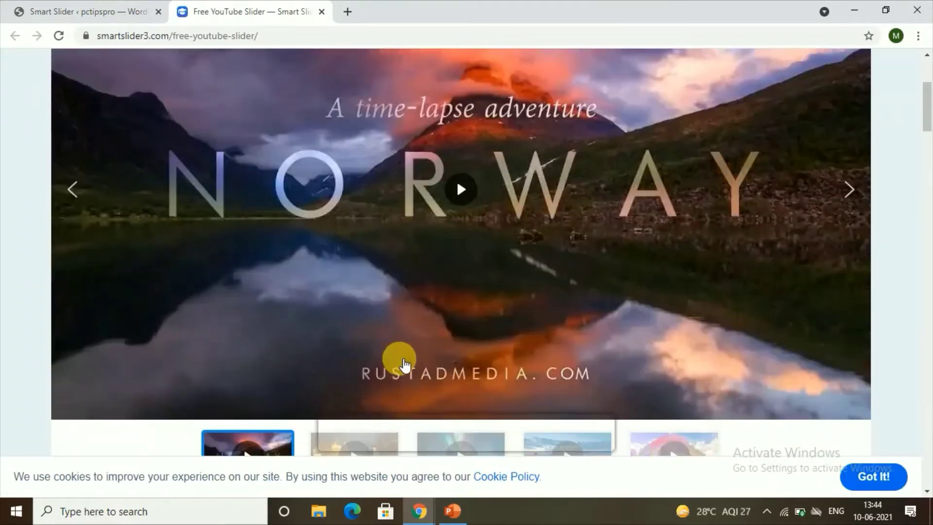
{"action": "scroll", "coordinate": [403, 364], "scroll_direction": "down", "scroll_amount": 4}
{"action": "scroll", "coordinate": [496, 276], "scroll_direction": "up", "scroll_amount": 6}
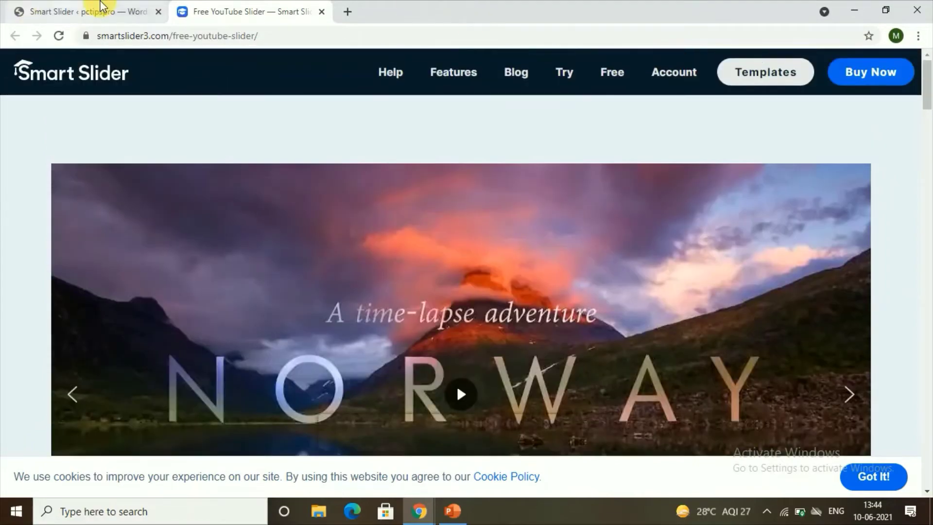
{"action": "left_click", "coordinate": [101, 6]}
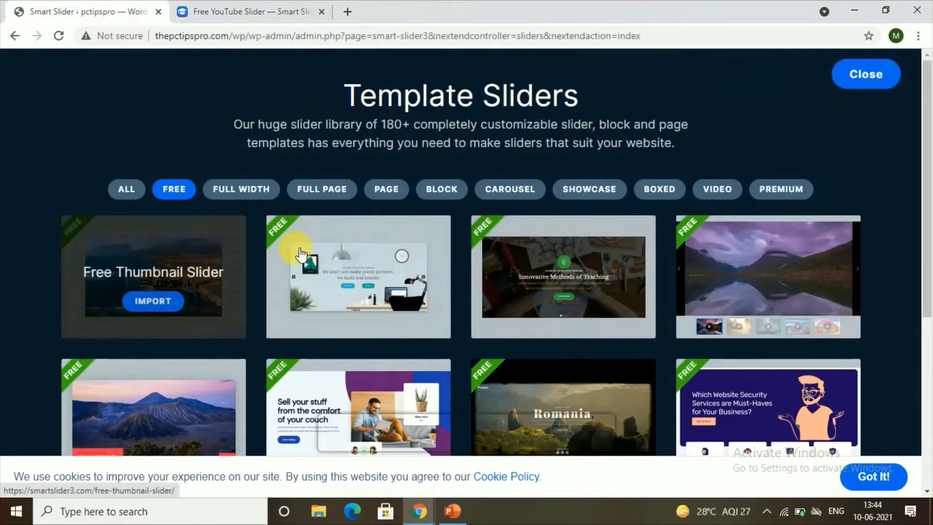
Import the Free Marketplace template, handling the community subscription form that asks for an e-mail address.
{"action": "scroll", "coordinate": [340, 296], "scroll_direction": "down", "scroll_amount": 4}
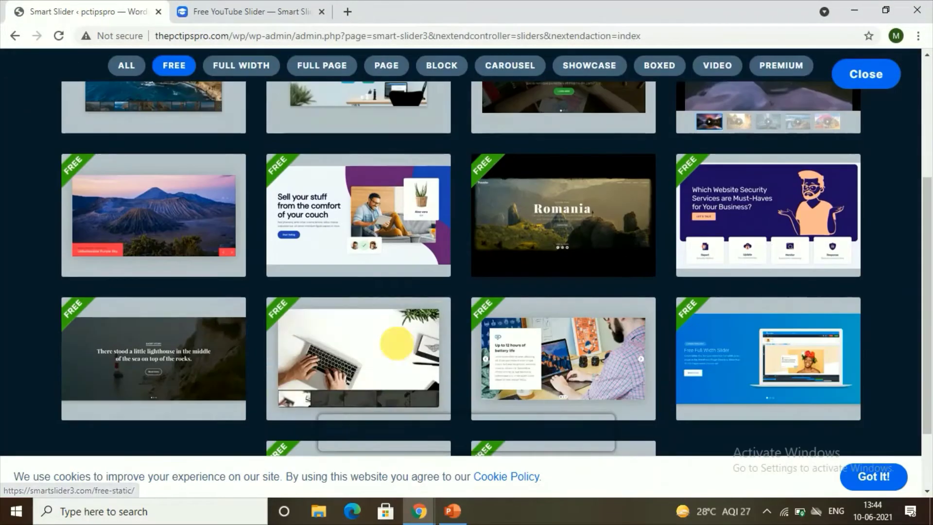
{"action": "scroll", "coordinate": [384, 348], "scroll_direction": "up", "scroll_amount": 3}
{"action": "scroll", "coordinate": [385, 352], "scroll_direction": "down", "scroll_amount": 1}
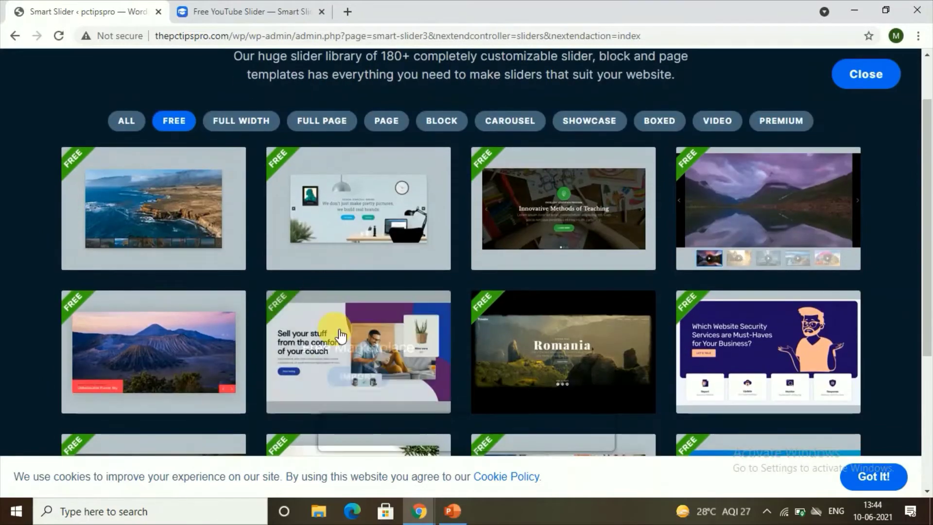
{"action": "left_click", "coordinate": [378, 372]}
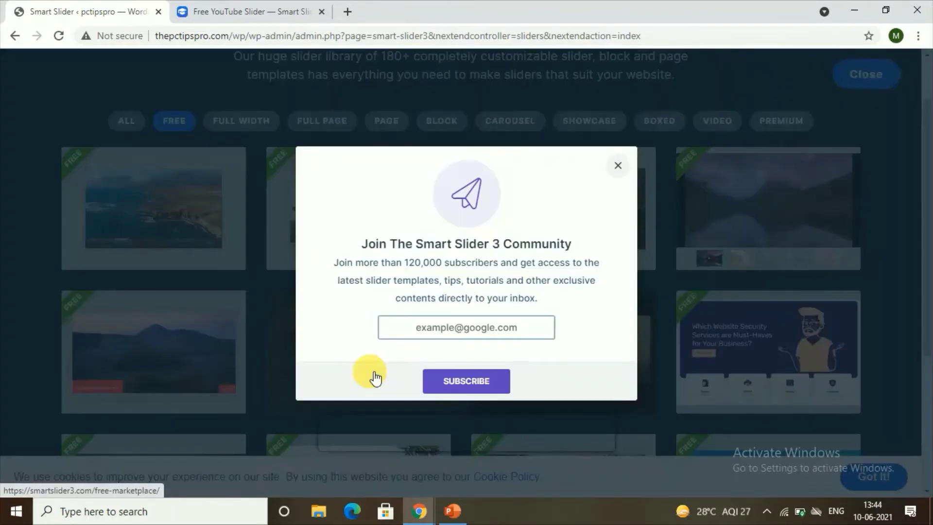
{"action": "left_click", "coordinate": [465, 328]}
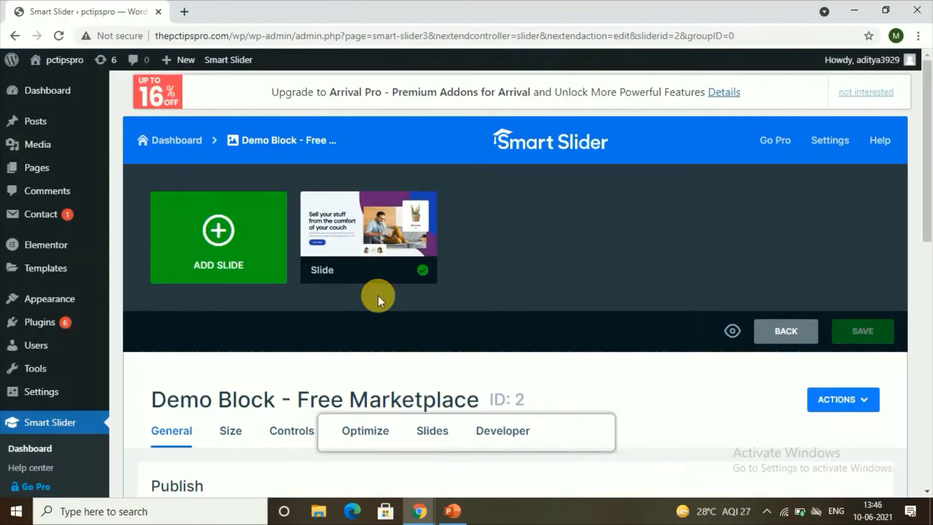
Visit the site from the admin area and open its home page for editing with Elementor.
{"action": "mouse_move", "coordinate": [418, 214]}
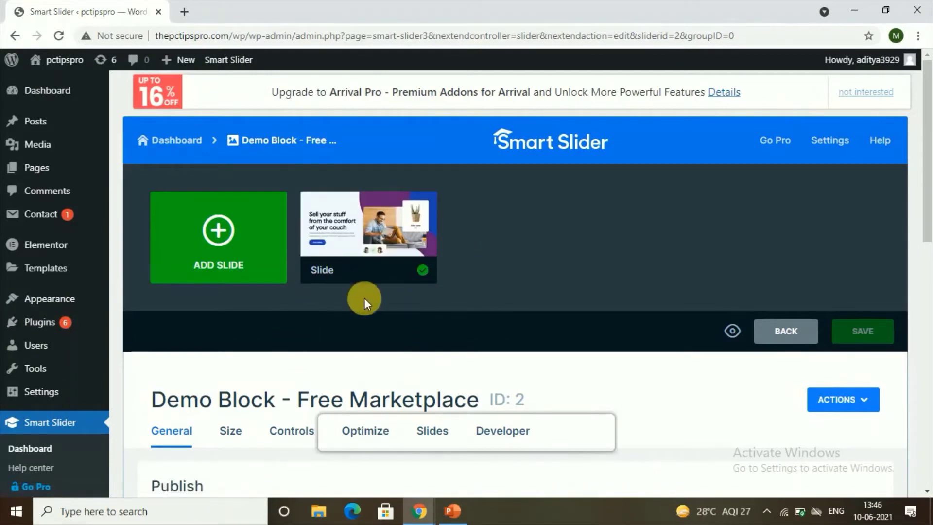
{"action": "mouse_move", "coordinate": [326, 269]}
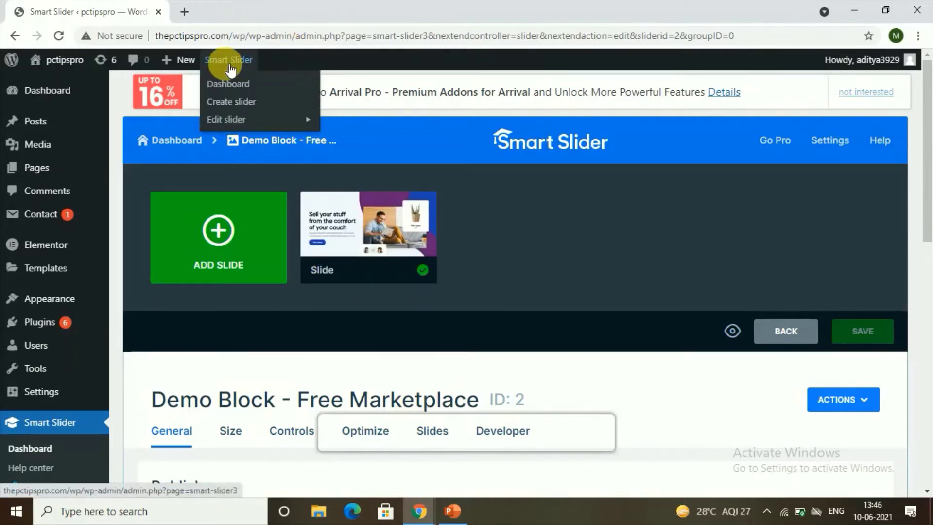
{"action": "mouse_move", "coordinate": [88, 61]}
{"action": "left_click", "coordinate": [74, 86]}
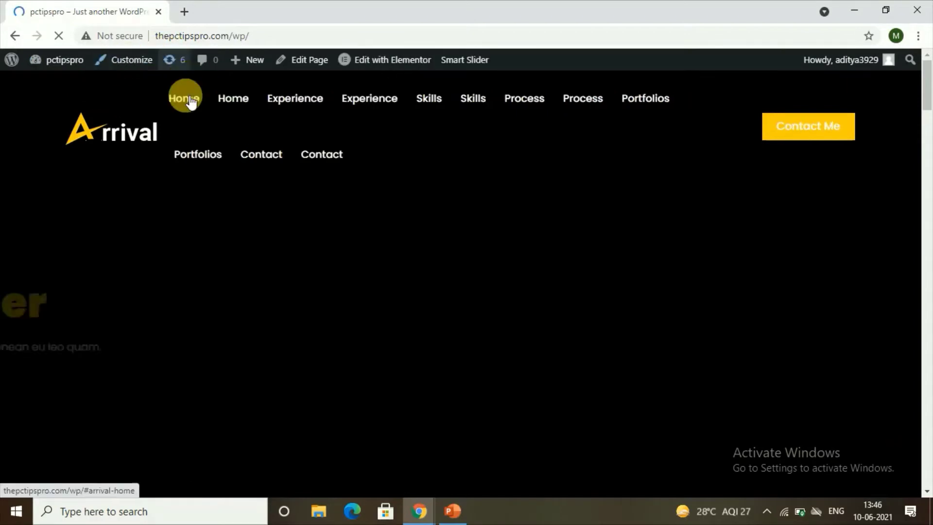
{"action": "left_click", "coordinate": [371, 60]}
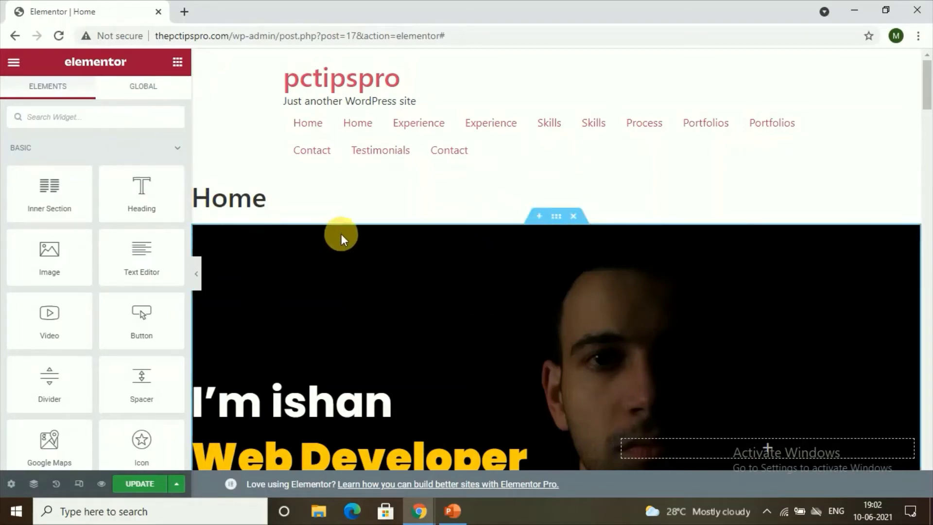
Search the widgets for "sm" and place a Smart Slider widget in the empty section at the end of the home page.
{"action": "scroll", "coordinate": [368, 267], "scroll_direction": "down", "scroll_amount": 6}
{"action": "scroll", "coordinate": [374, 290], "scroll_direction": "down", "scroll_amount": 20}
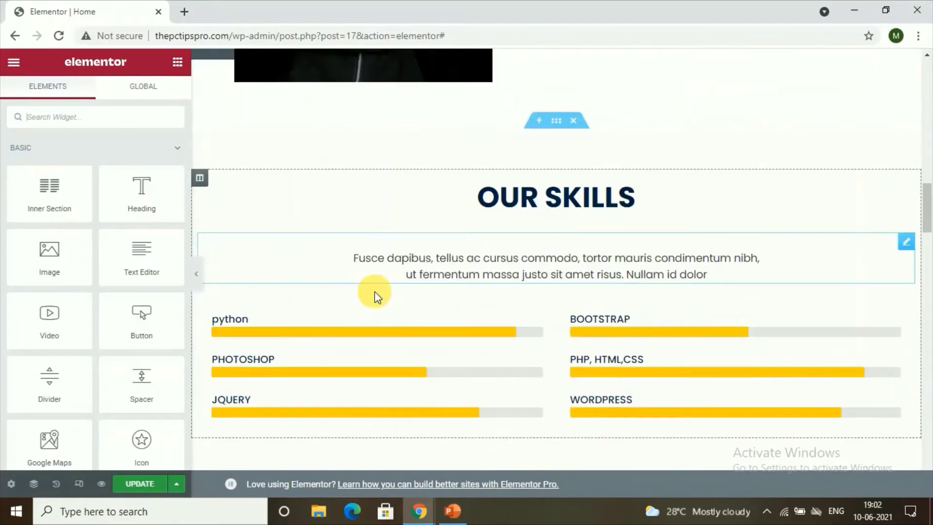
{"action": "scroll", "coordinate": [380, 291], "scroll_direction": "down", "scroll_amount": 20}
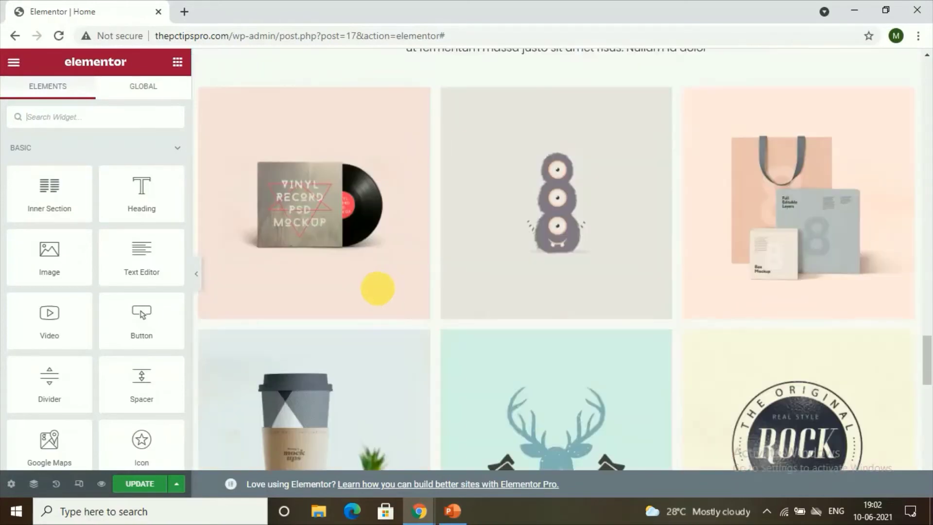
{"action": "scroll", "coordinate": [386, 285], "scroll_direction": "down", "scroll_amount": 2}
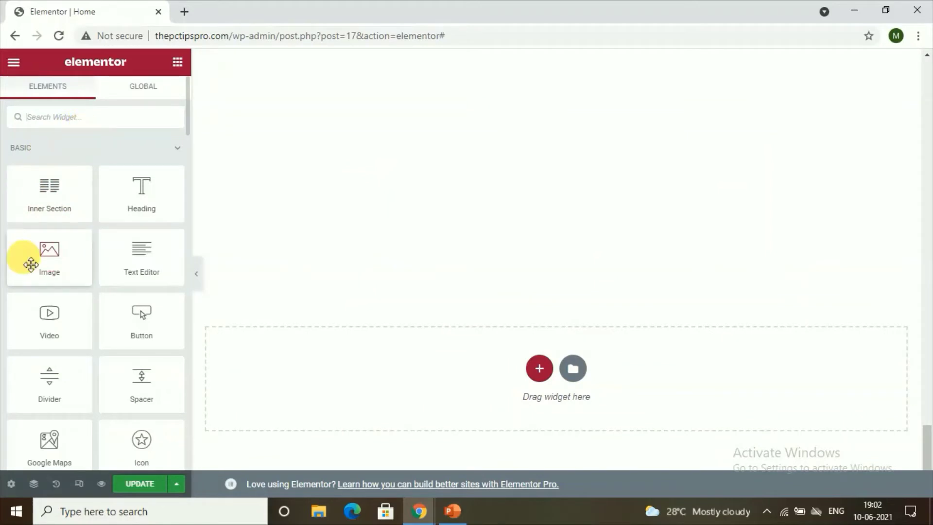
{"action": "type", "text": "sm"}
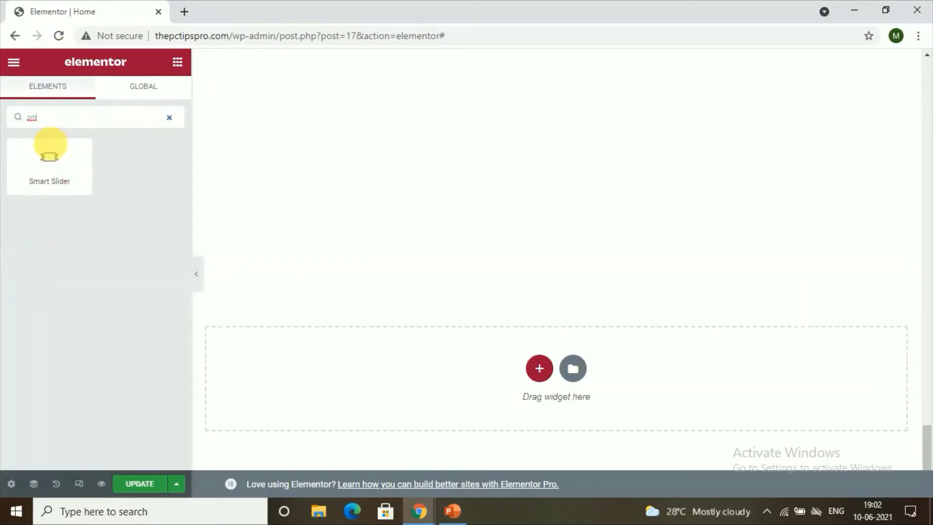
{"action": "left_click_drag", "start_coordinate": [59, 183], "coordinate": [526, 395]}
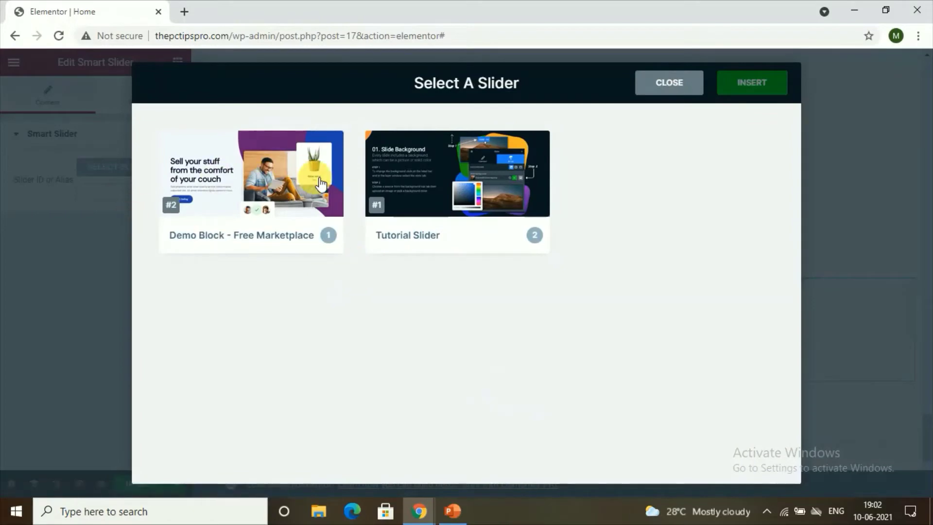
Insert the Demo Block - Free Marketplace slider into the widget, check it on the page, and update the page.
{"action": "left_click", "coordinate": [275, 182]}
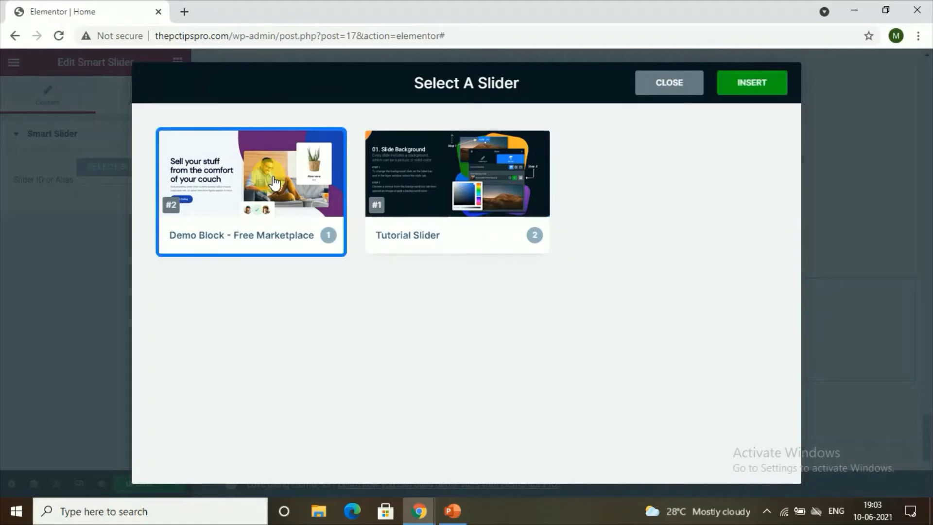
{"action": "left_click", "coordinate": [738, 97]}
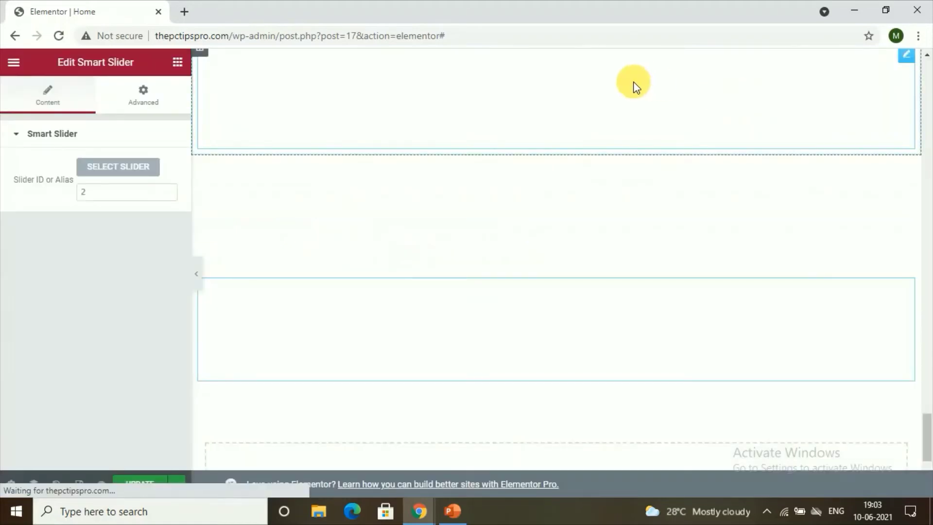
{"action": "scroll", "coordinate": [526, 269], "scroll_direction": "down", "scroll_amount": 3}
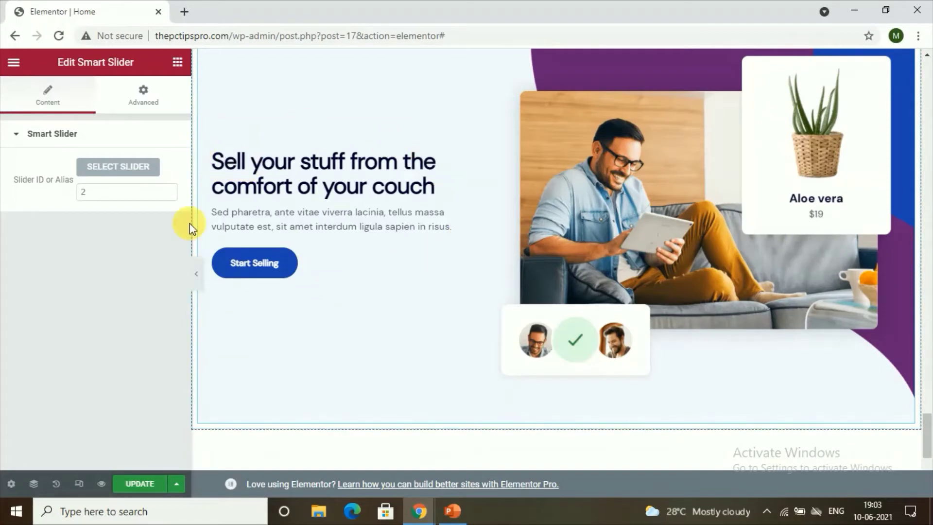
{"action": "scroll", "coordinate": [225, 199], "scroll_direction": "up", "scroll_amount": 4}
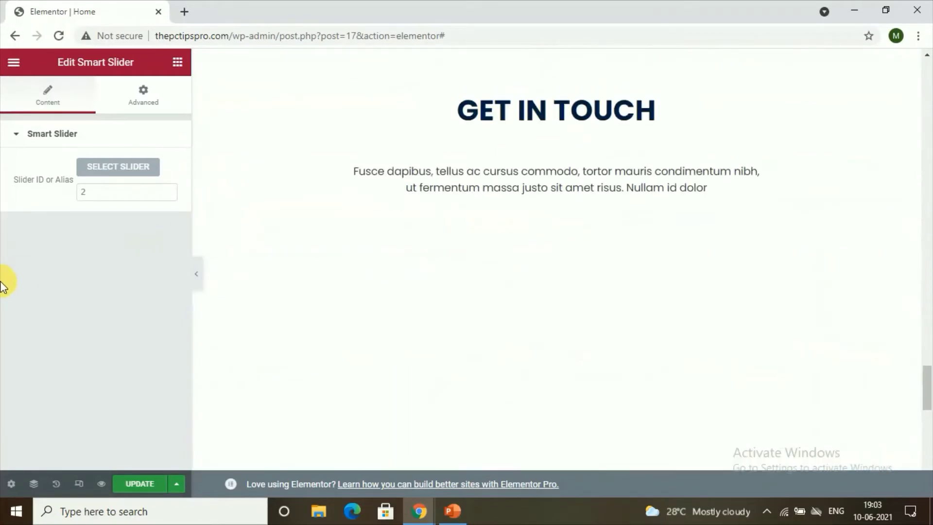
{"action": "scroll", "coordinate": [202, 281], "scroll_direction": "down", "scroll_amount": 8}
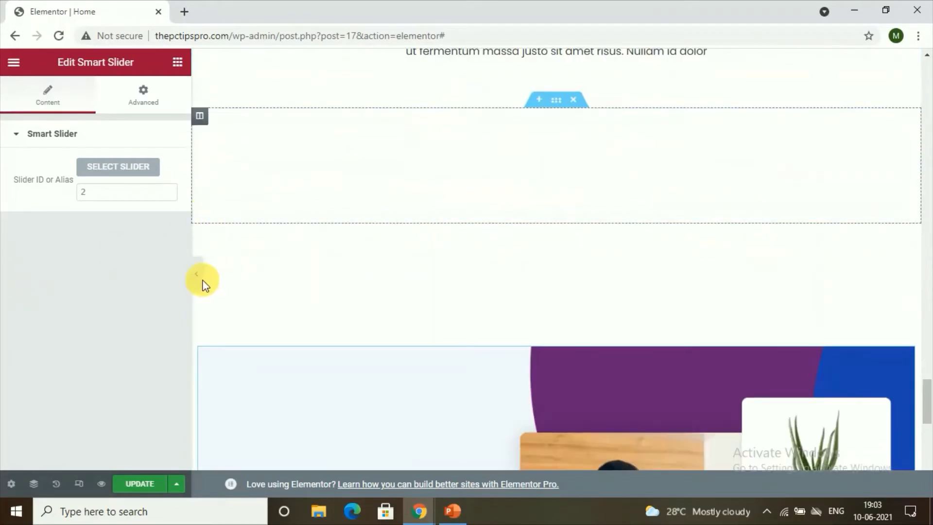
{"action": "left_click", "coordinate": [158, 484]}
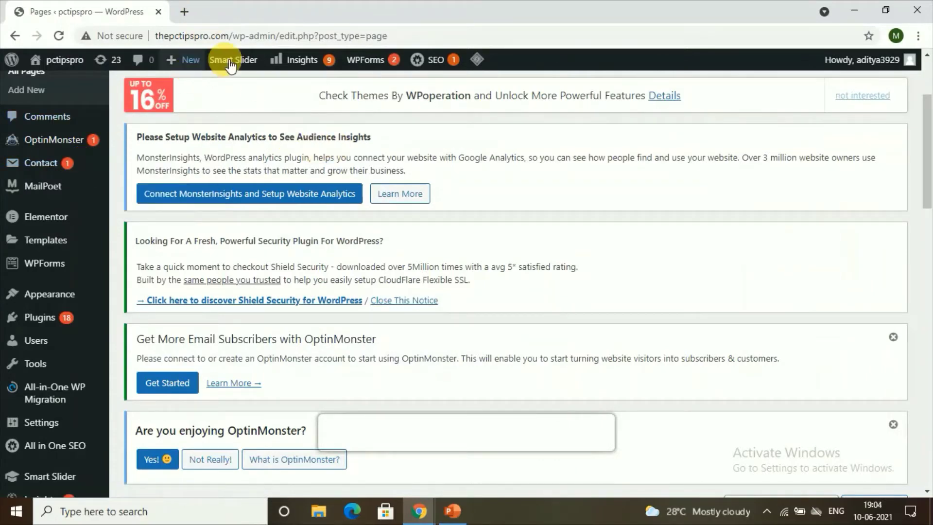
Open the Demo Block - Free Marketplace slider from the WordPress admin and start editing its only slide.
{"action": "mouse_move", "coordinate": [232, 65]}
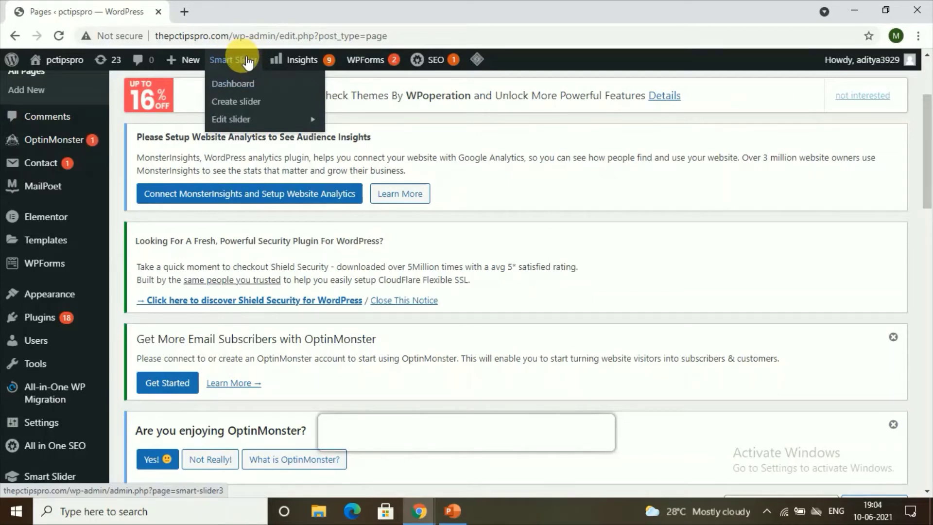
{"action": "mouse_move", "coordinate": [241, 119]}
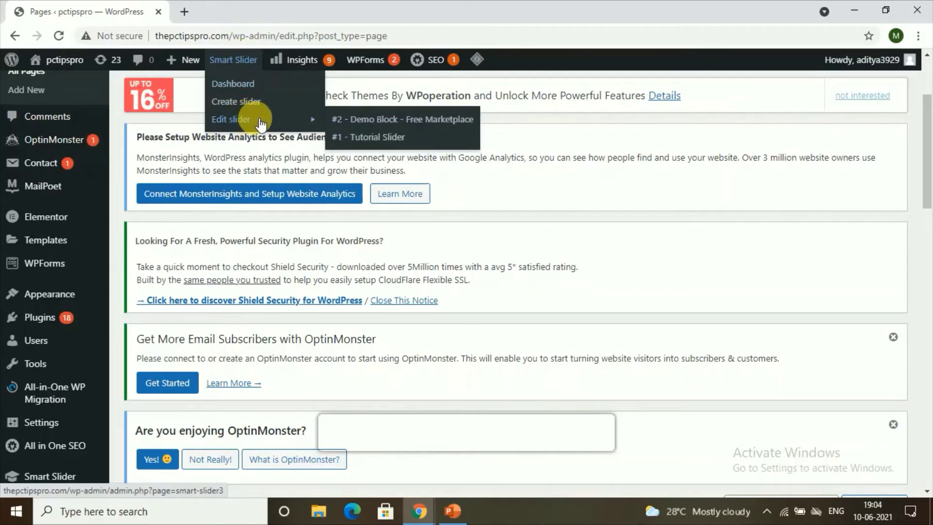
{"action": "left_click", "coordinate": [351, 122]}
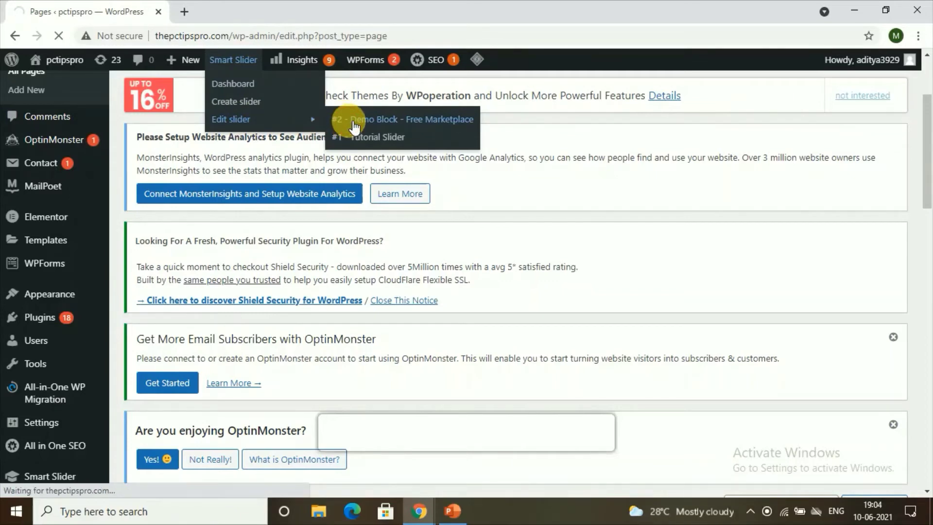
{"action": "scroll", "coordinate": [433, 186], "scroll_direction": "down", "scroll_amount": 4}
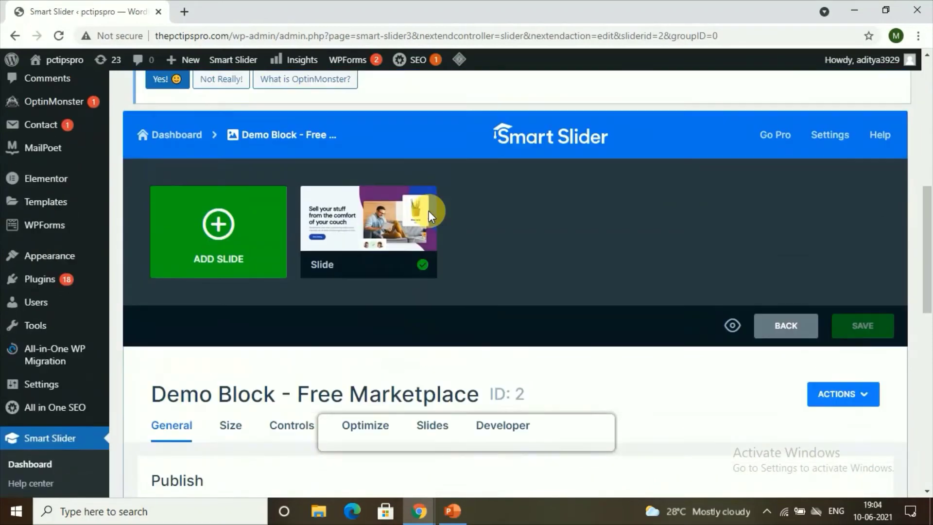
{"action": "mouse_move", "coordinate": [422, 233]}
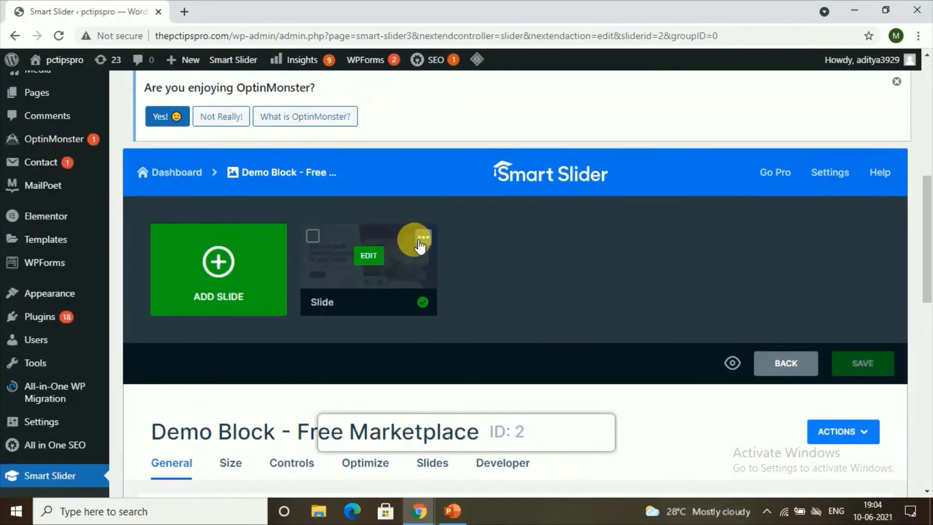
{"action": "left_click", "coordinate": [377, 257]}
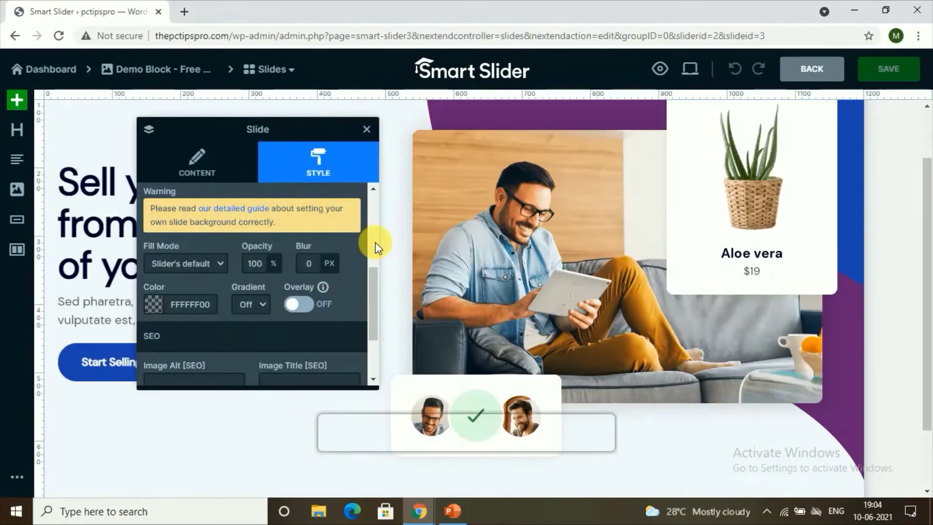
Replace the slide's heading text with "welcome to my business".
{"action": "left_click", "coordinate": [99, 212]}
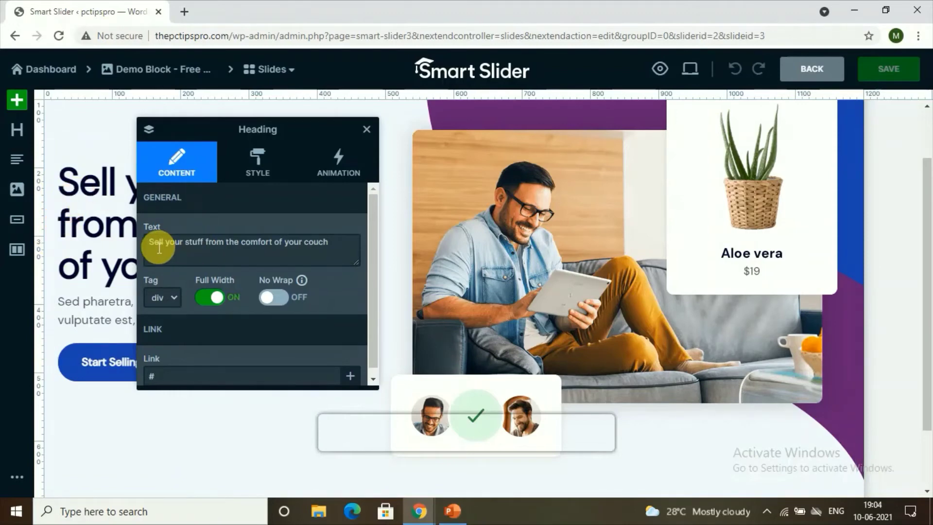
{"action": "left_click_drag", "start_coordinate": [159, 248], "coordinate": [346, 246]}
{"action": "key", "text": "BackSpace"}
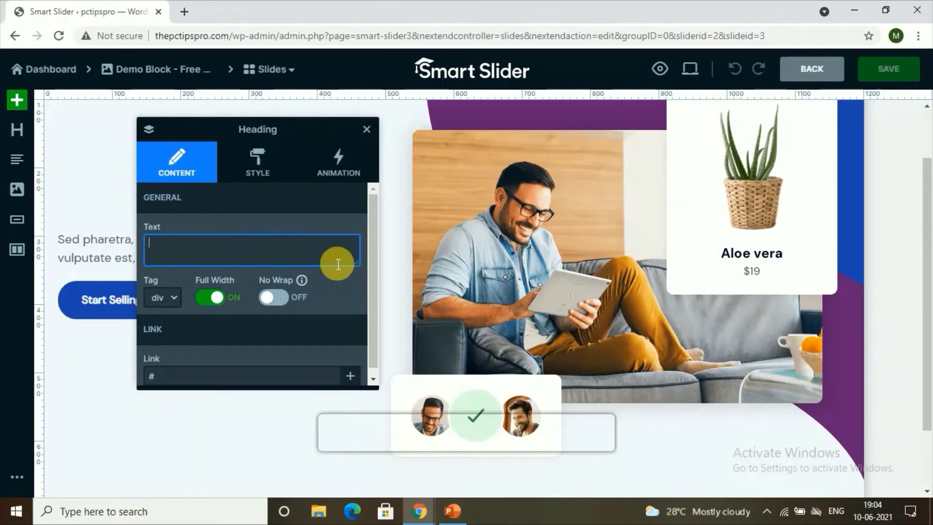
{"action": "type", "text": "welcome to"}
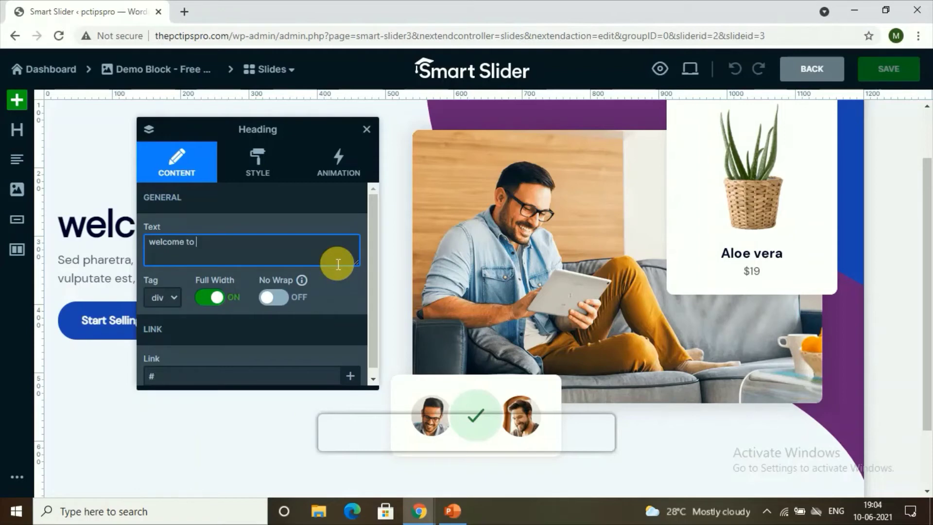
{"action": "type", "text": "my busin"}
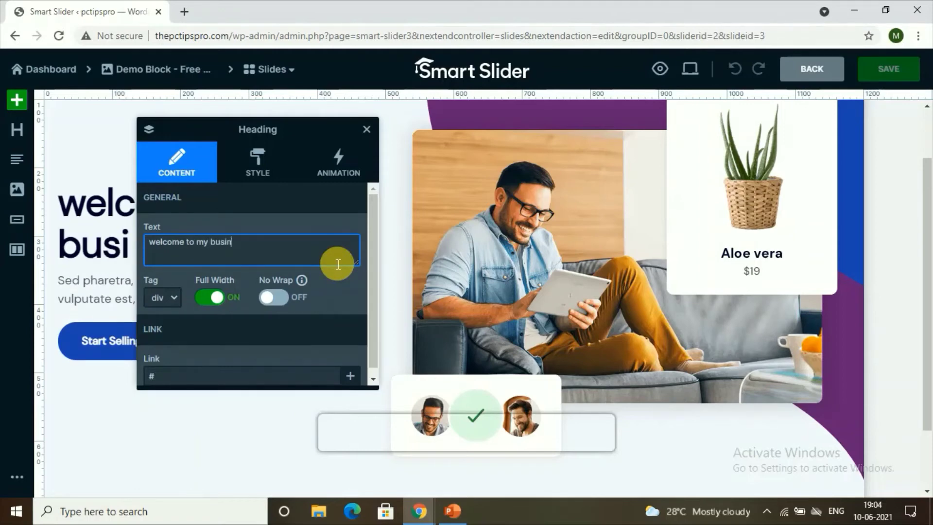
{"action": "type", "text": "ess"}
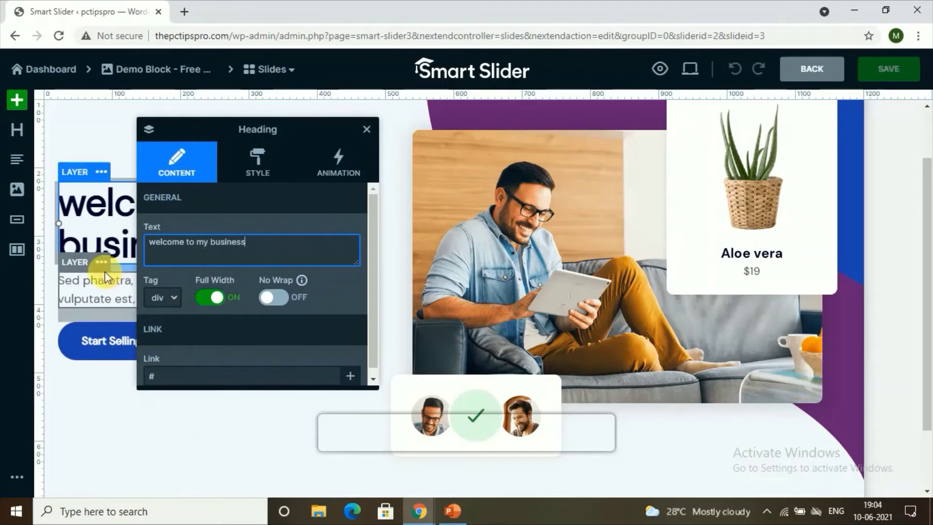
Open the slide's paragraph text for editing, and change the label of the Start Selling button to "explore".
{"action": "left_click", "coordinate": [99, 289]}
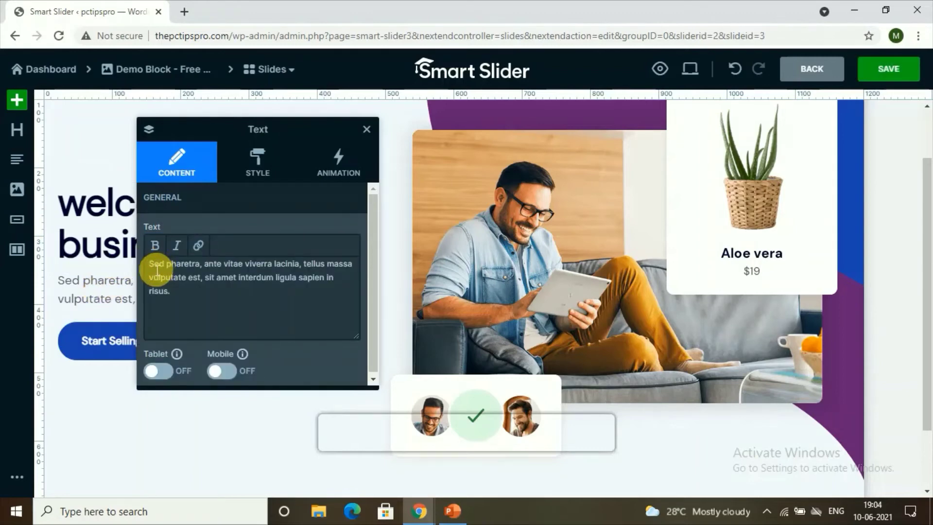
{"action": "left_click_drag", "start_coordinate": [149, 266], "coordinate": [224, 302]}
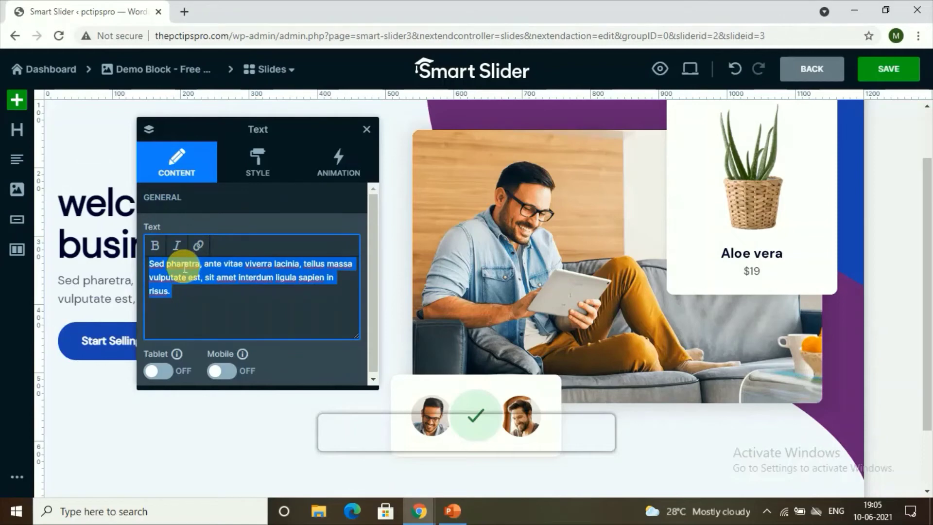
{"action": "left_click", "coordinate": [128, 346]}
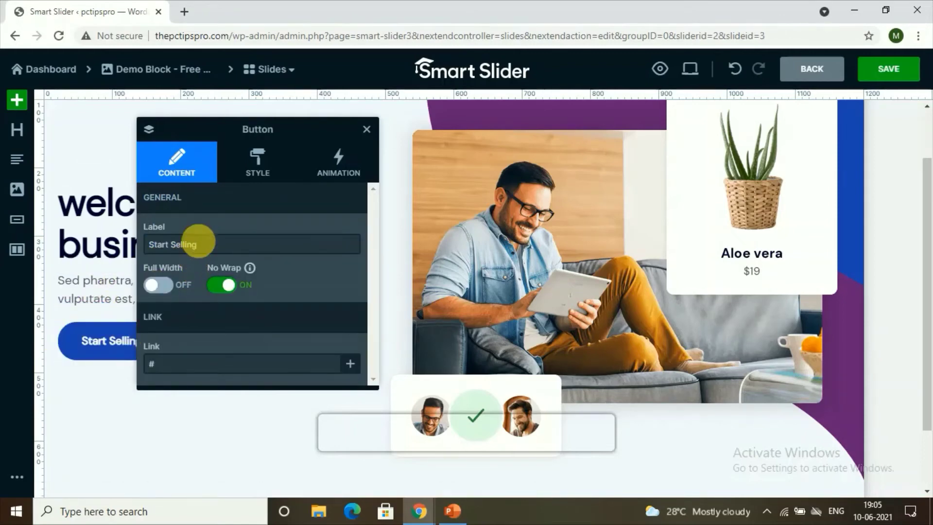
{"action": "triple_click", "coordinate": [207, 250]}
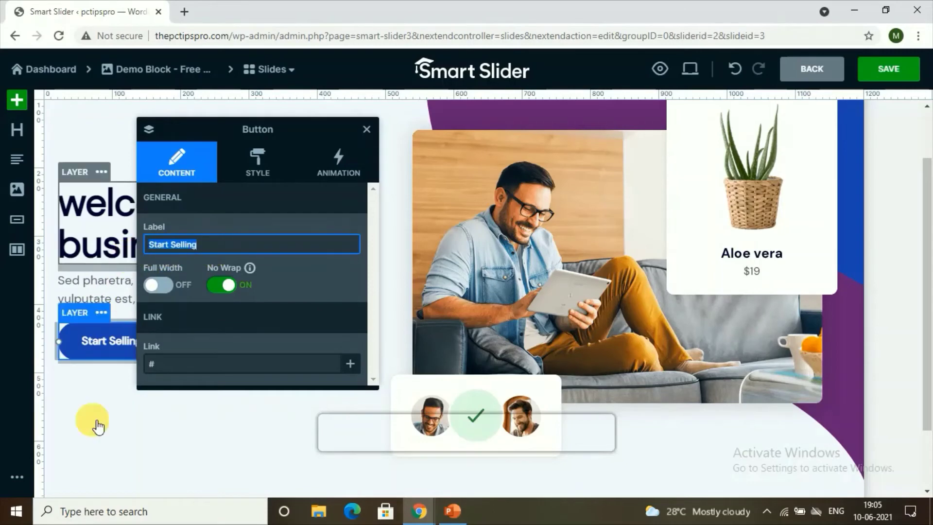
{"action": "key", "text": "BackSpace"}
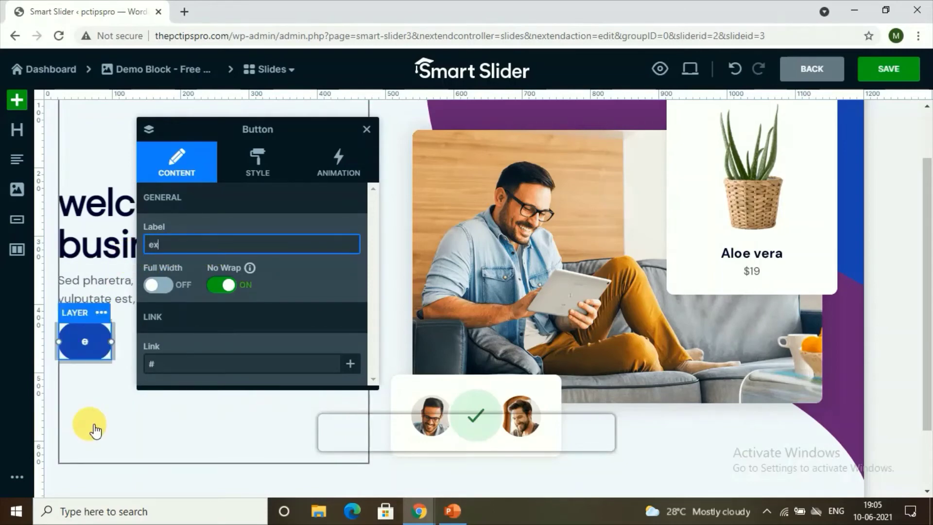
{"action": "type", "text": "explore"}
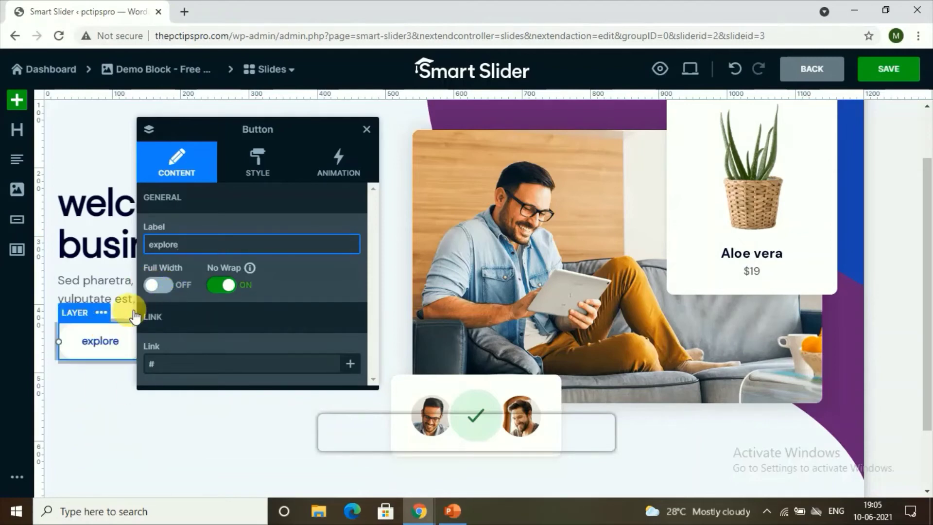
{"action": "left_click", "coordinate": [179, 368]}
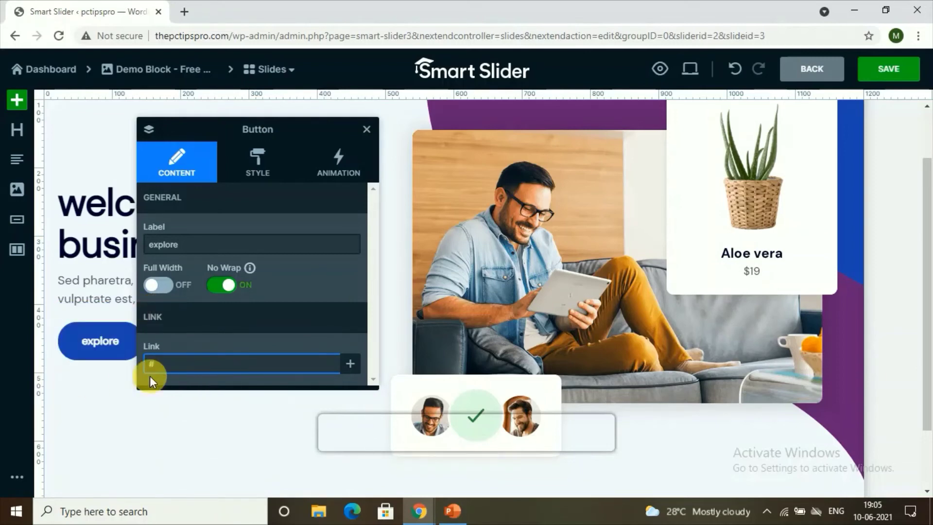
Clear the marketplace picture from the slide's main image layer, and look through the layer's link, size and SEO settings.
{"action": "left_click", "coordinate": [458, 305]}
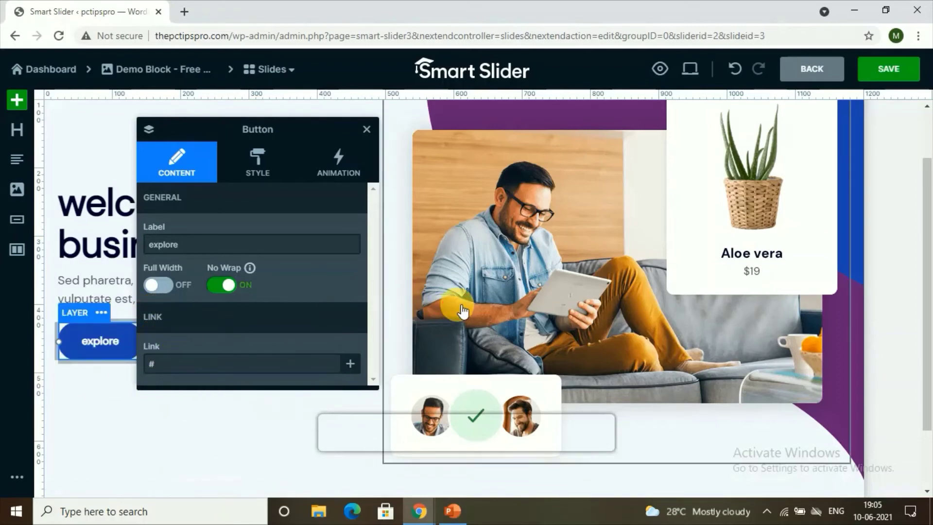
{"action": "left_click", "coordinate": [350, 244]}
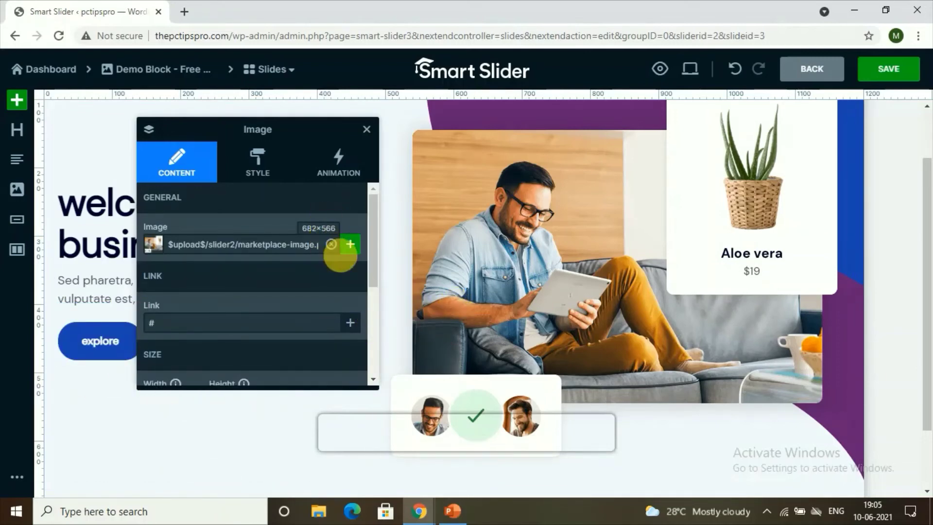
{"action": "left_click", "coordinate": [331, 244]}
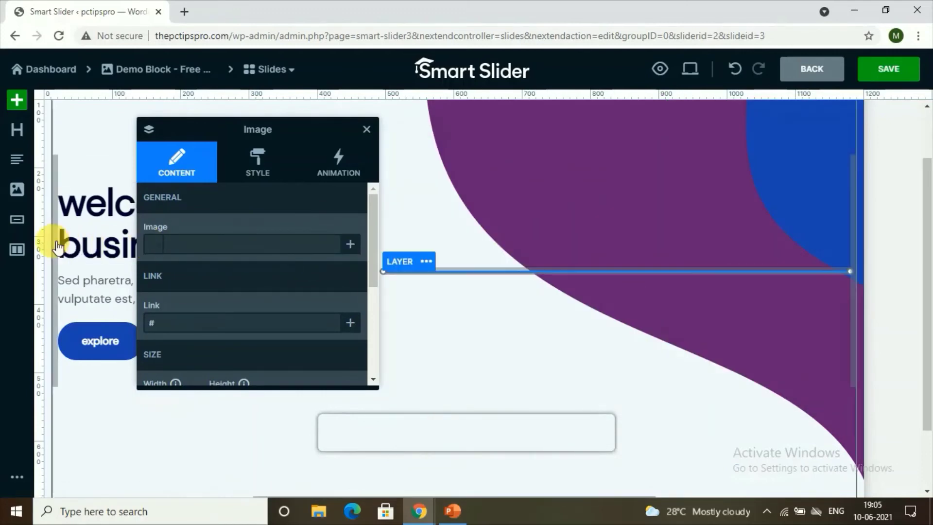
{"action": "scroll", "coordinate": [313, 290], "scroll_direction": "down", "scroll_amount": 4}
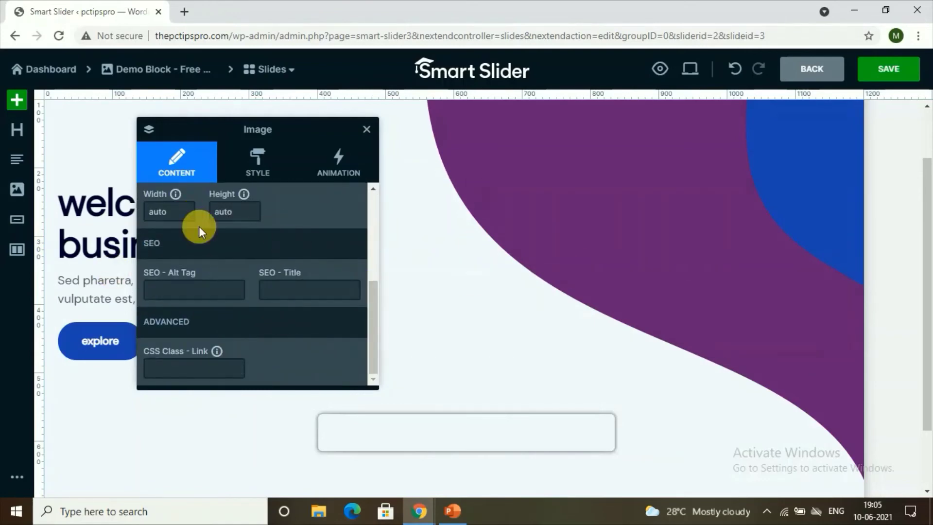
{"action": "scroll", "coordinate": [195, 306], "scroll_direction": "up", "scroll_amount": 3}
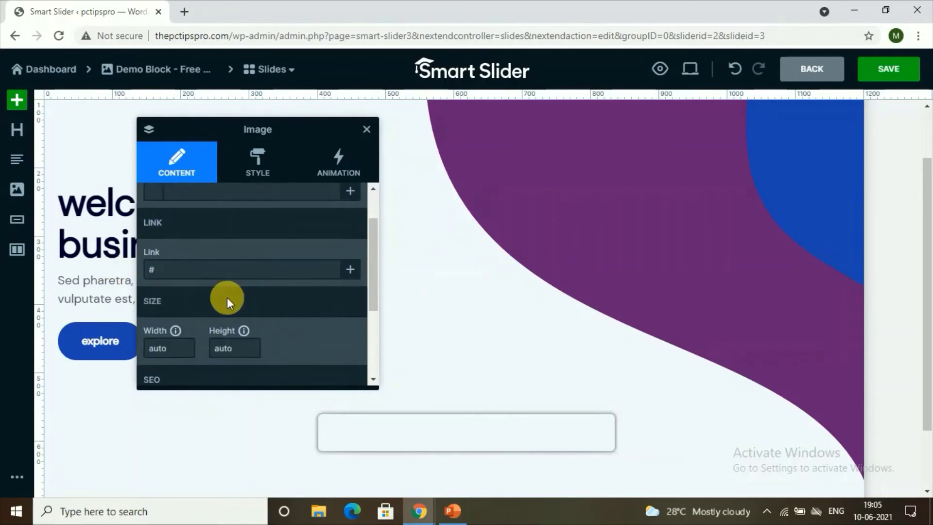
{"action": "left_click", "coordinate": [191, 265]}
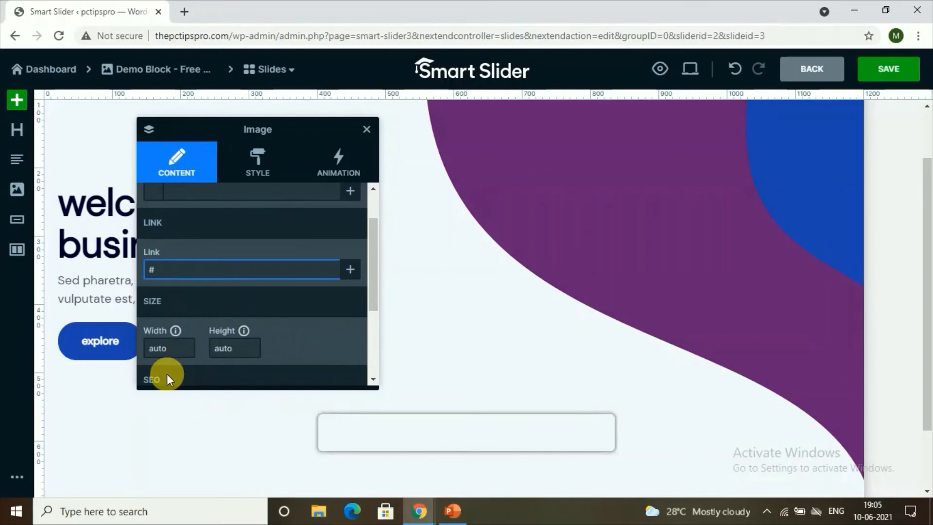
Check the column's alignment and link settings, and look through the content layer's alignment, background and animation options.
{"action": "left_click", "coordinate": [402, 328]}
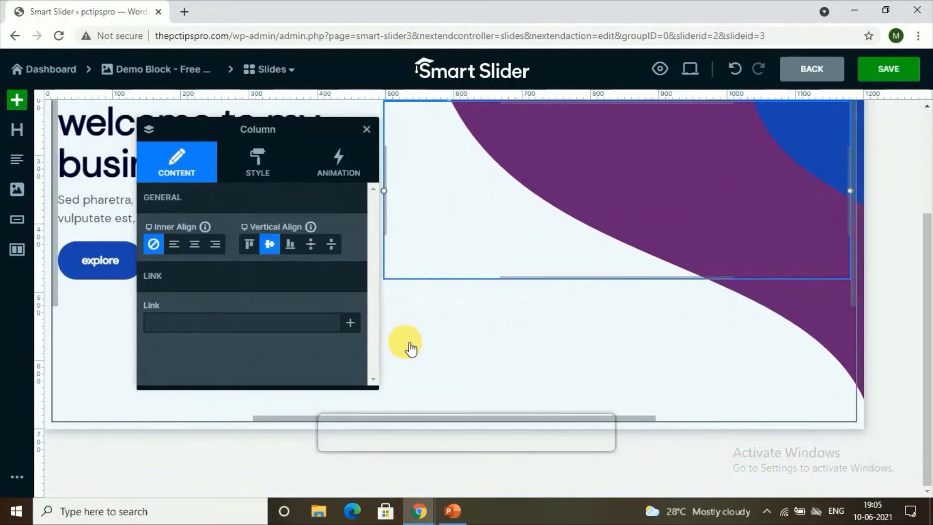
{"action": "scroll", "coordinate": [93, 229], "scroll_direction": "up", "scroll_amount": 3}
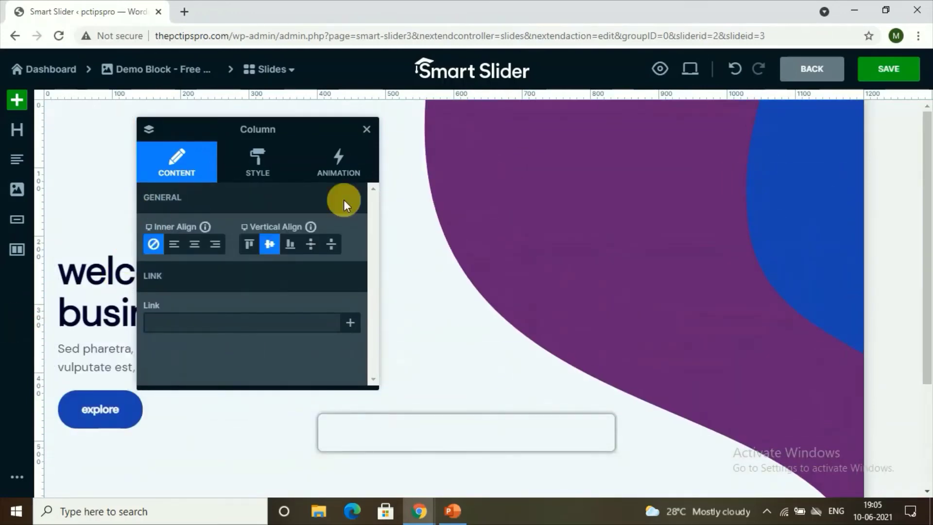
{"action": "left_click", "coordinate": [557, 179]}
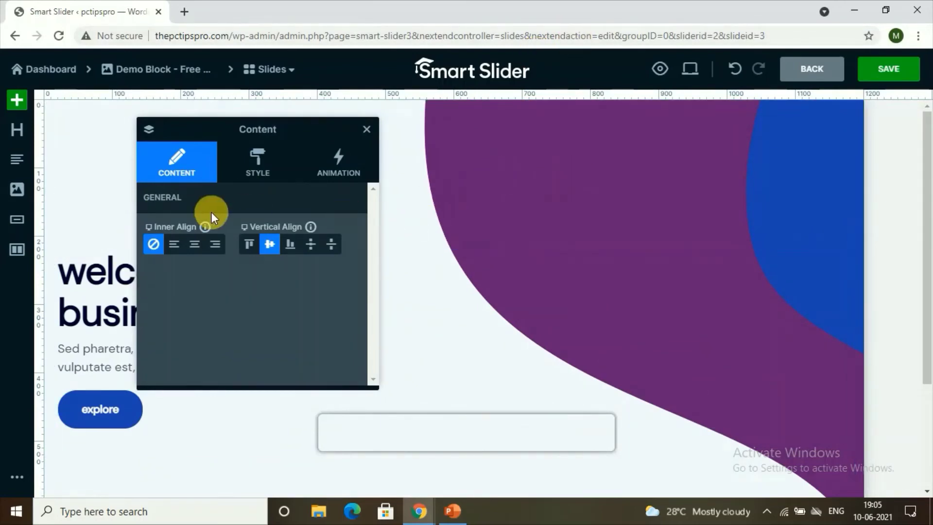
{"action": "left_click", "coordinate": [255, 163]}
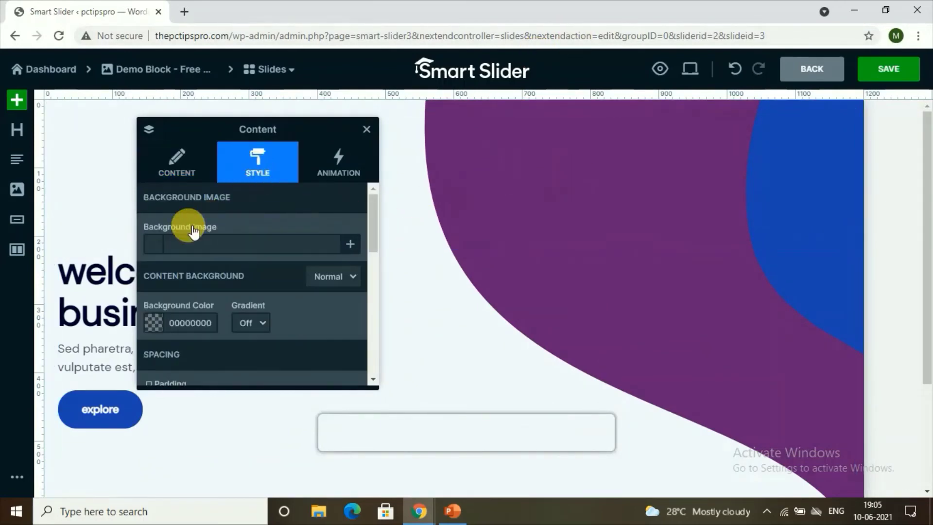
{"action": "left_click", "coordinate": [324, 164]}
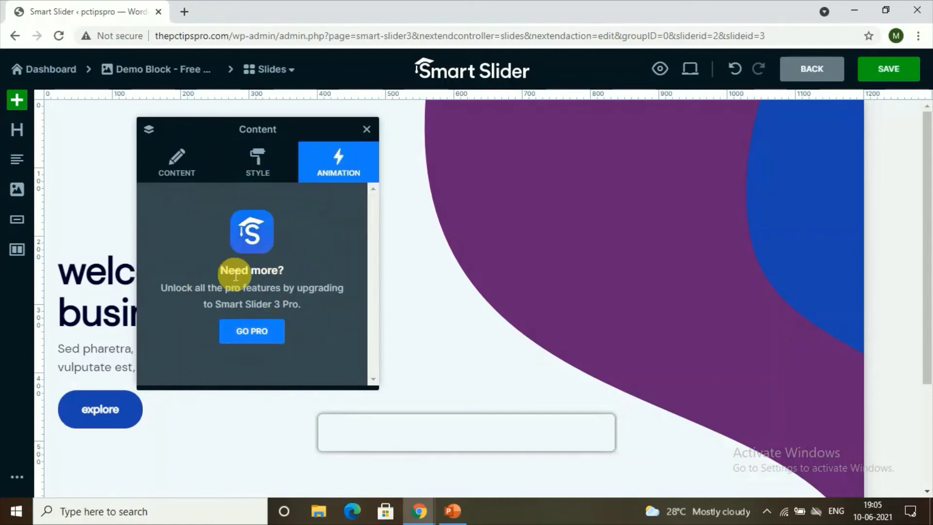
{"action": "left_click", "coordinate": [250, 172]}
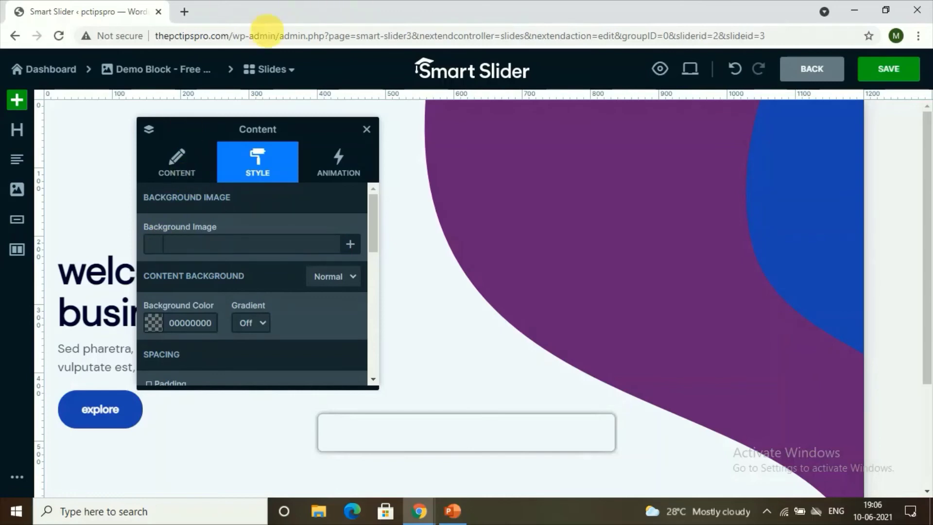
Leave the slide editor without saving and browse the designs in the Template Sliders library.
{"action": "left_click", "coordinate": [14, 36]}
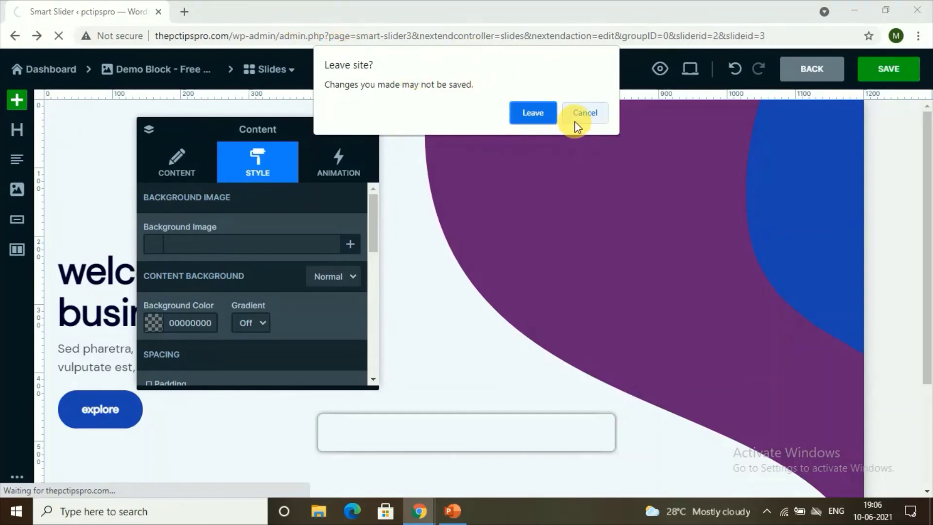
{"action": "key", "text": "Return"}
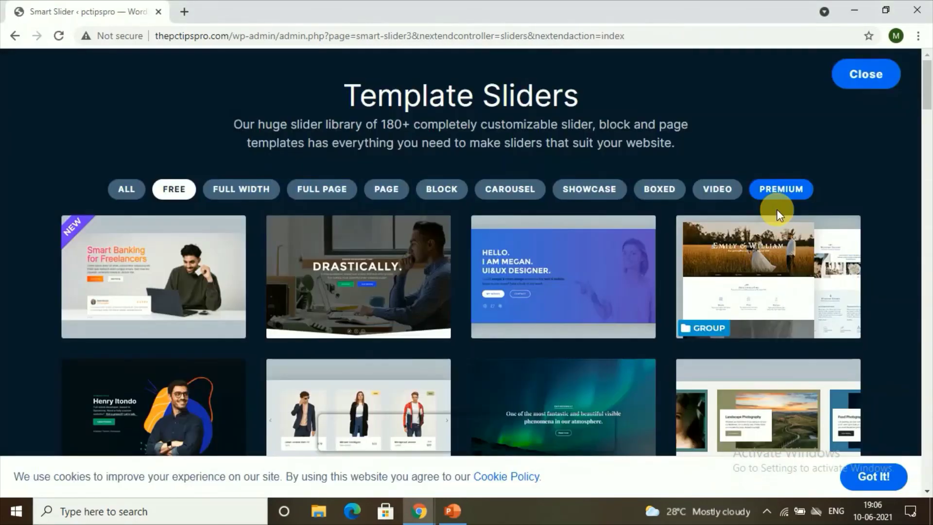
{"action": "scroll", "coordinate": [636, 284], "scroll_direction": "down", "scroll_amount": 1}
{"action": "scroll", "coordinate": [637, 284], "scroll_direction": "down", "scroll_amount": 5}
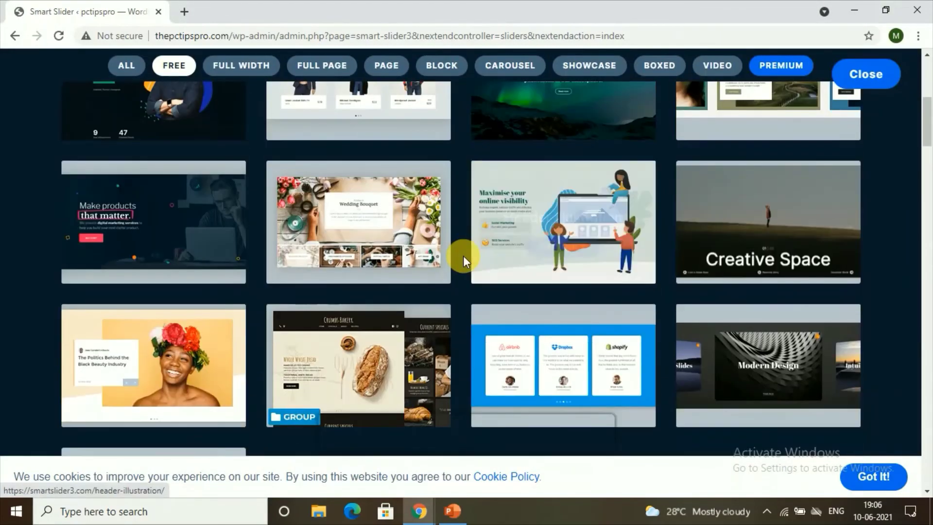
{"action": "scroll", "coordinate": [411, 227], "scroll_direction": "up", "scroll_amount": 2}
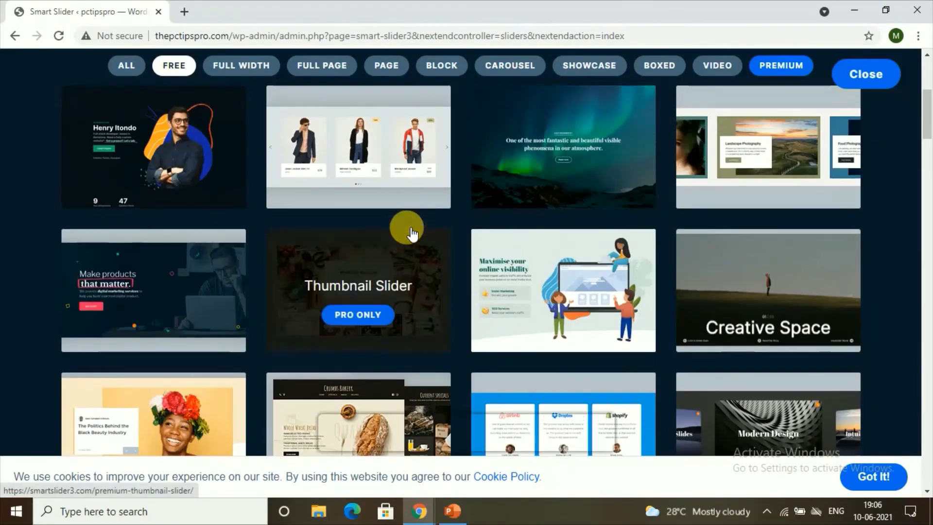
{"action": "scroll", "coordinate": [411, 226], "scroll_direction": "down", "scroll_amount": 2}
{"action": "scroll", "coordinate": [411, 226], "scroll_direction": "down", "scroll_amount": 10}
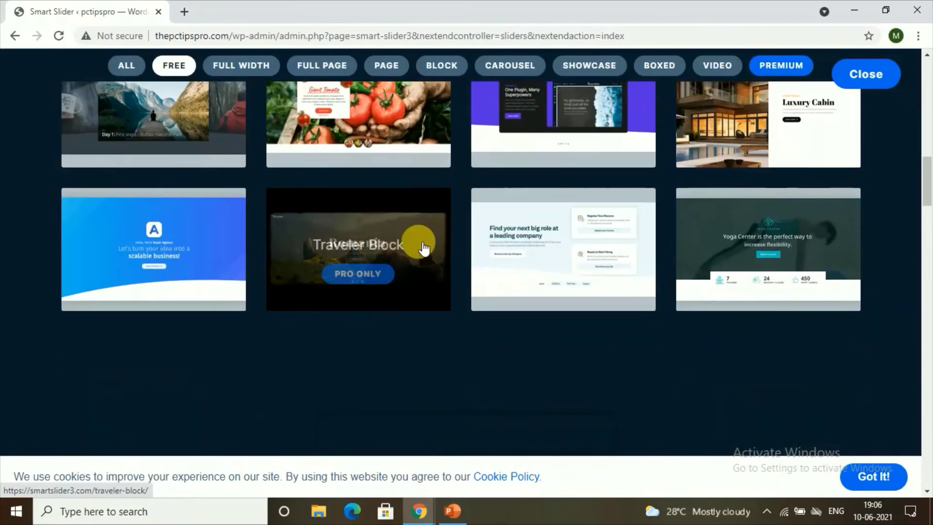
{"action": "scroll", "coordinate": [380, 276], "scroll_direction": "down", "scroll_amount": 1}
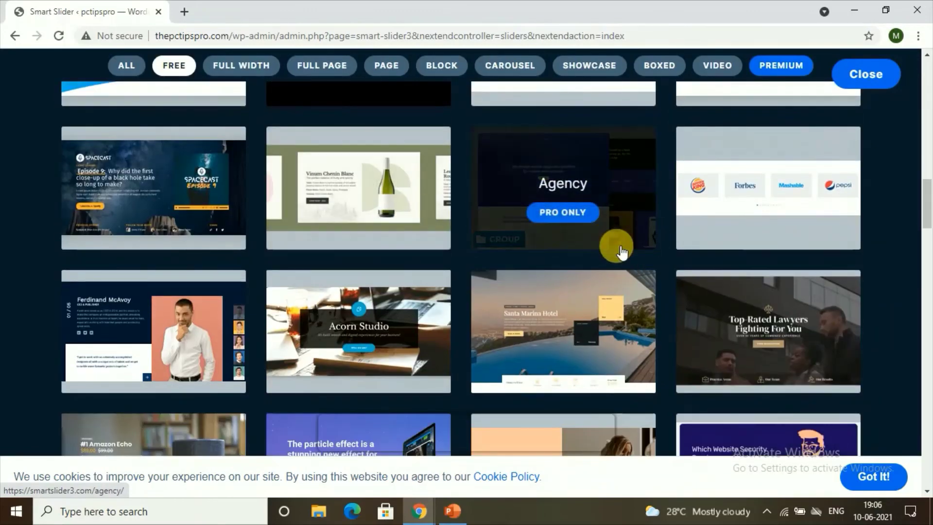
{"action": "scroll", "coordinate": [685, 291], "scroll_direction": "down", "scroll_amount": 10}
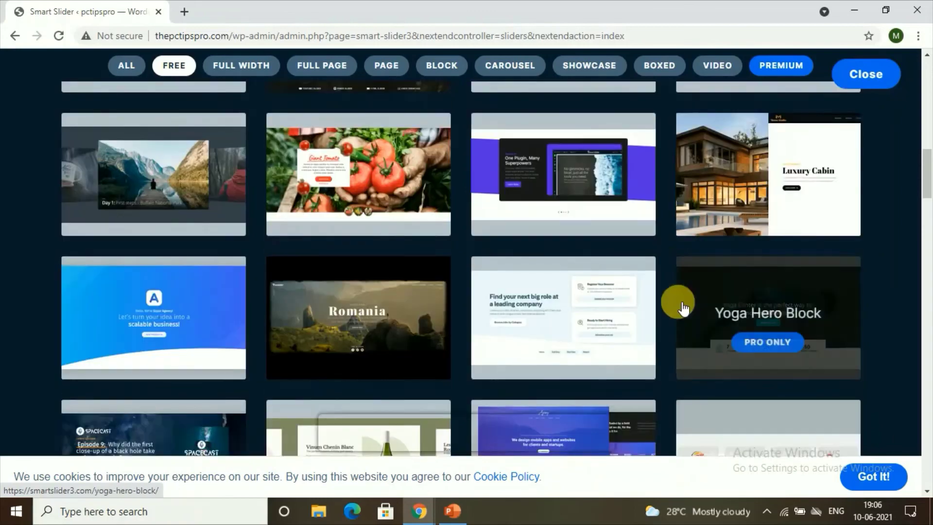